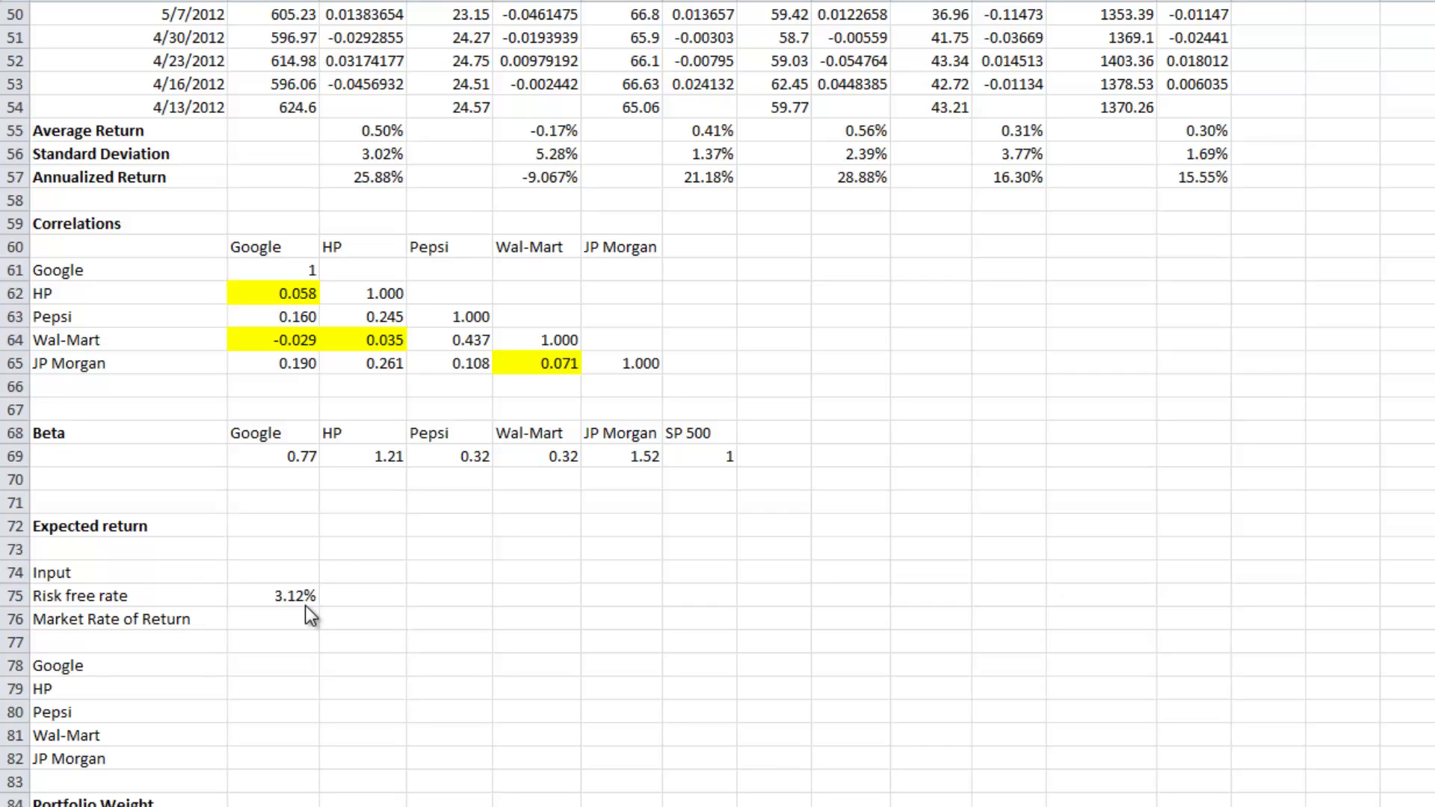
# Select cell B76 for the market rate of return, below the 3.12% risk-free rate.
pyautogui.click(271, 619)
# Link the market rate of return in B76 to M57, showing 15.55%.
pyautogui.write('=')
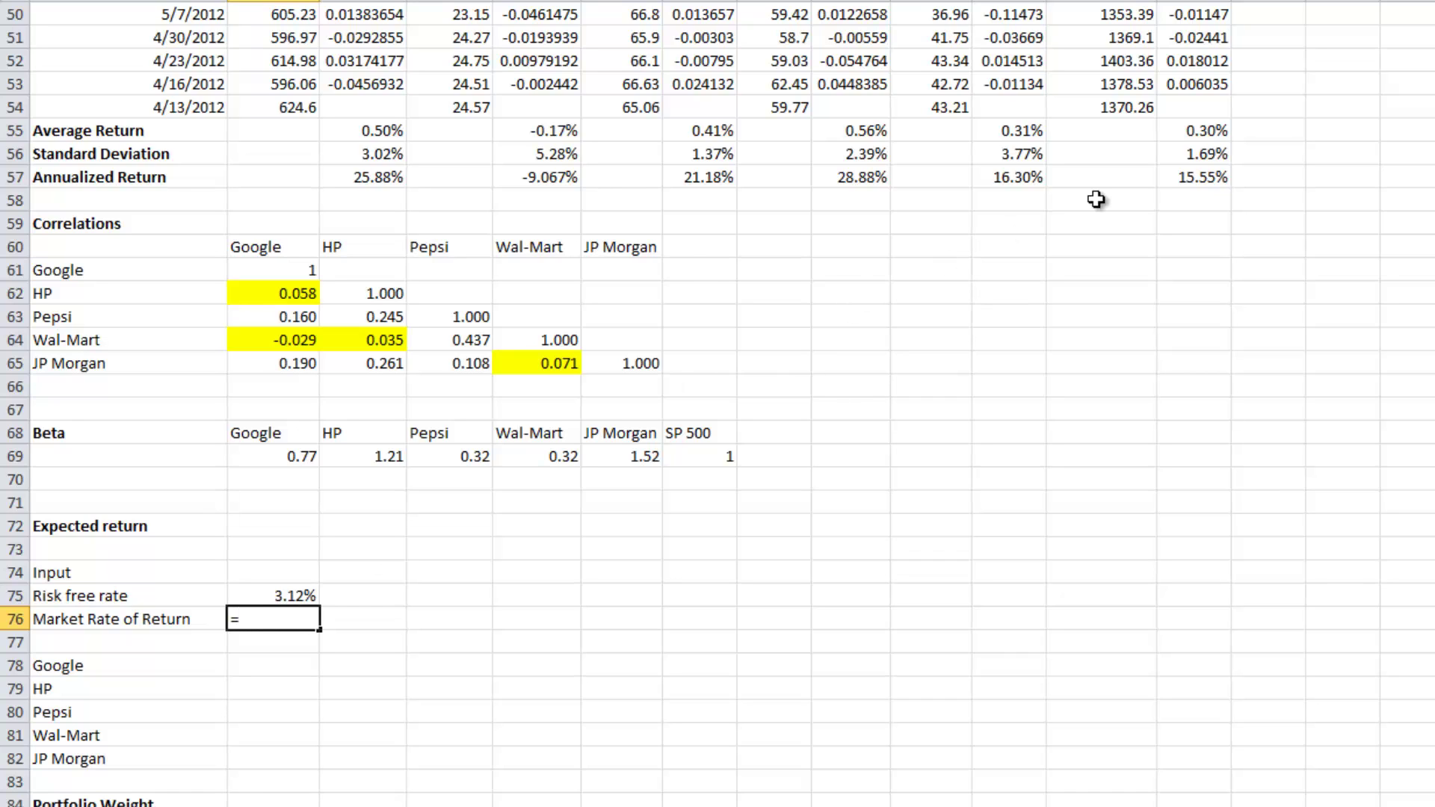
pyautogui.click(1198, 180)
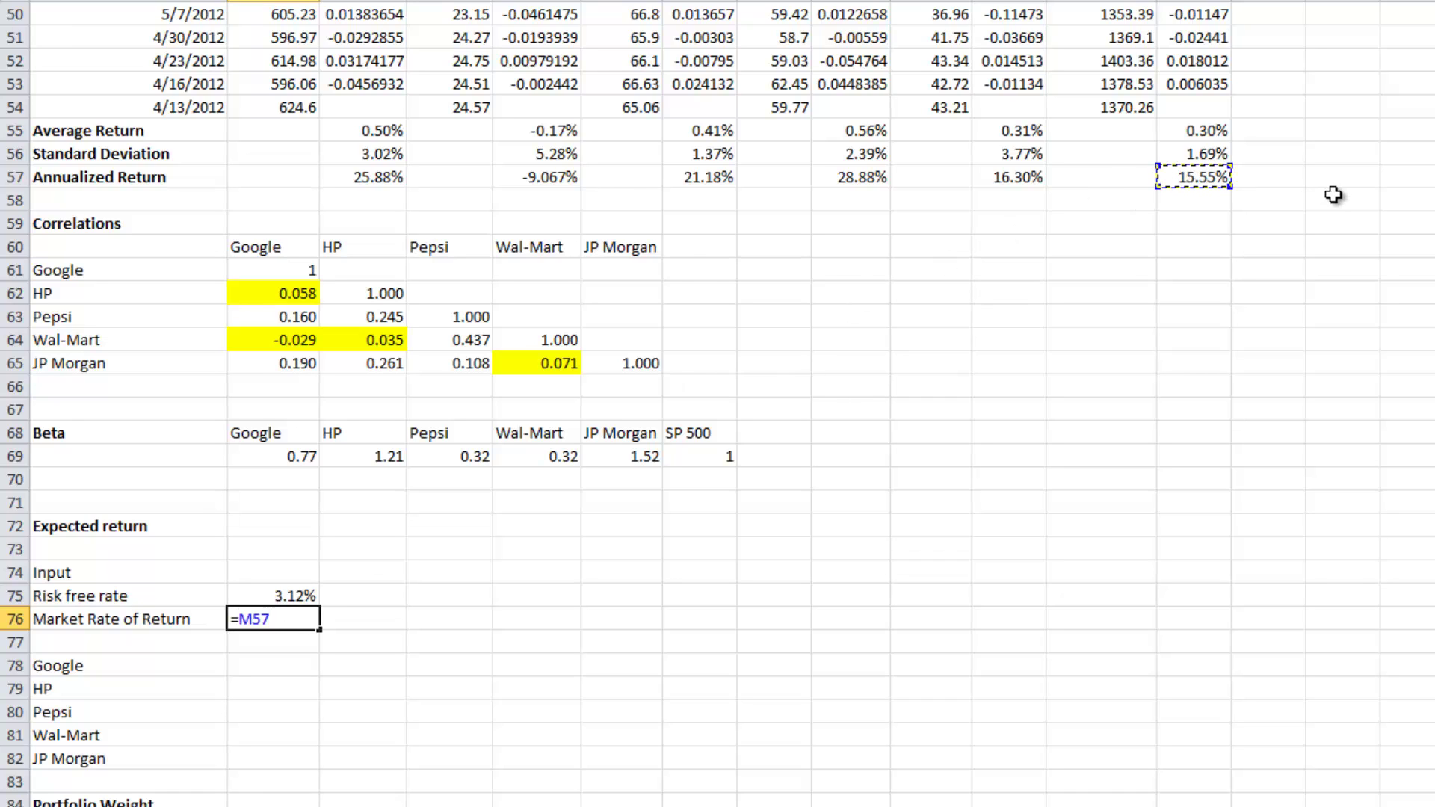
pyautogui.press('Return')
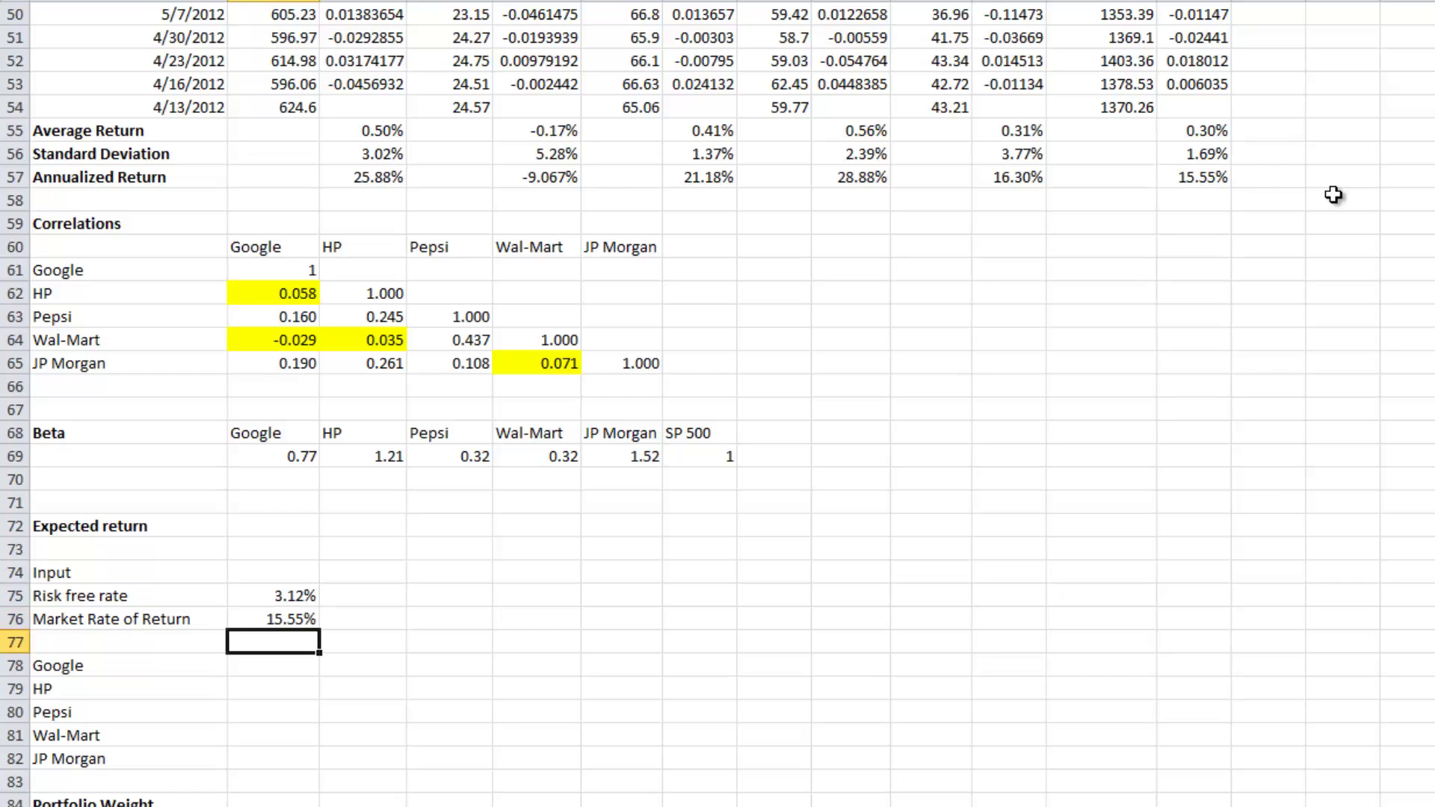
pyautogui.press('Up')
pyautogui.press('Up')
pyautogui.press('Down')
pyautogui.press('Down')
pyautogui.press('Down')
pyautogui.press('Down')
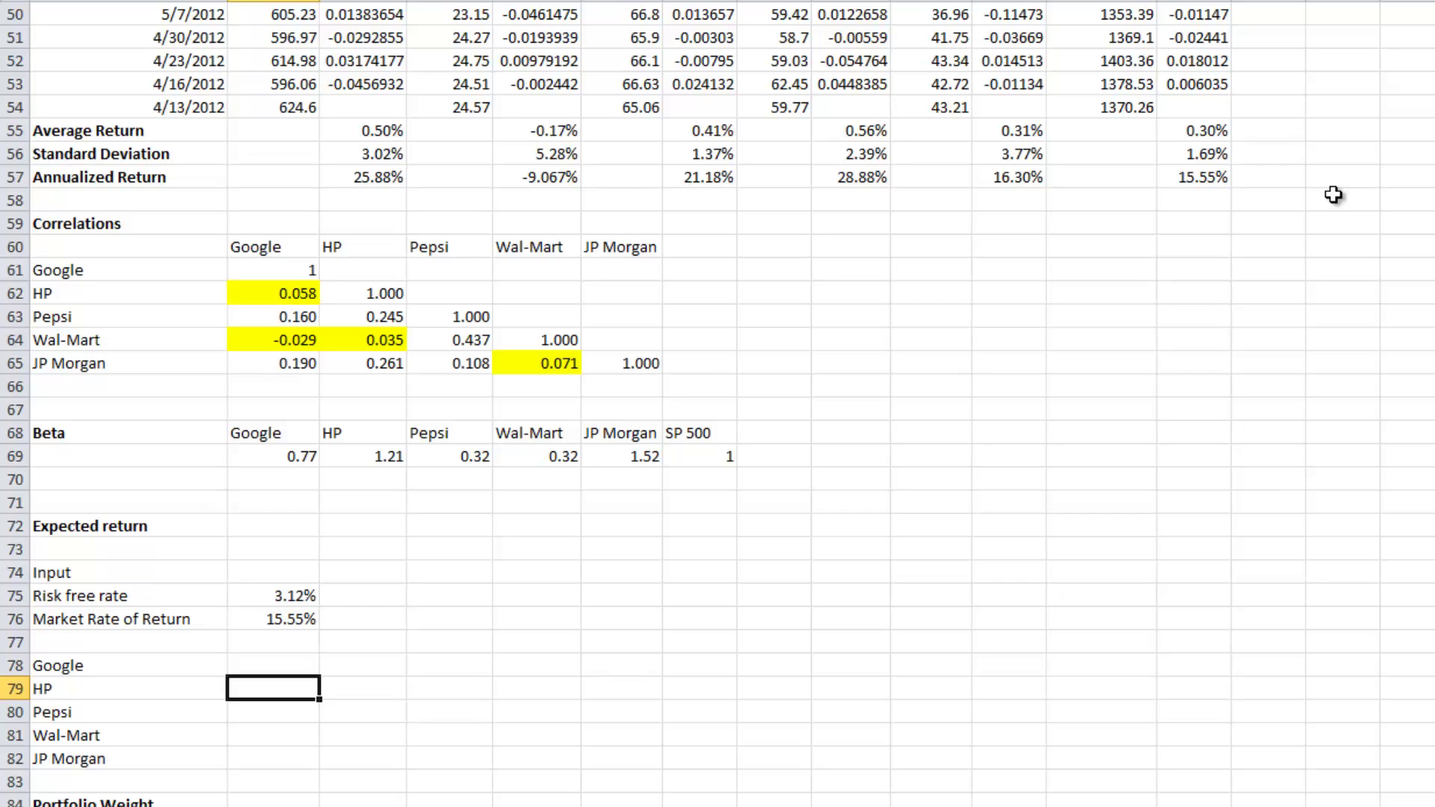
# Enter =B75+(B76-B75)*B69 in B78, giving Google a 12.638% expected return.
pyautogui.press('Up')
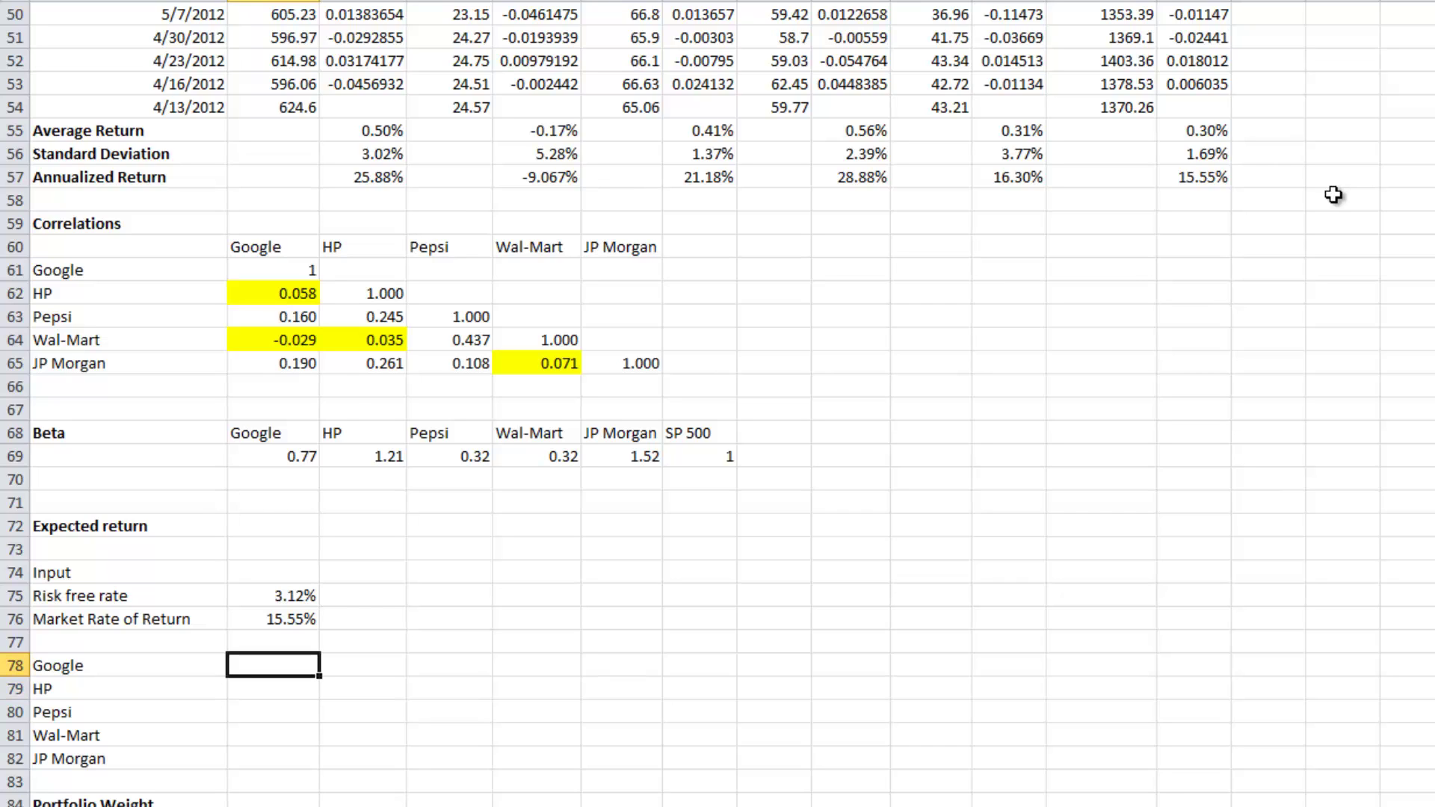
pyautogui.write('=')
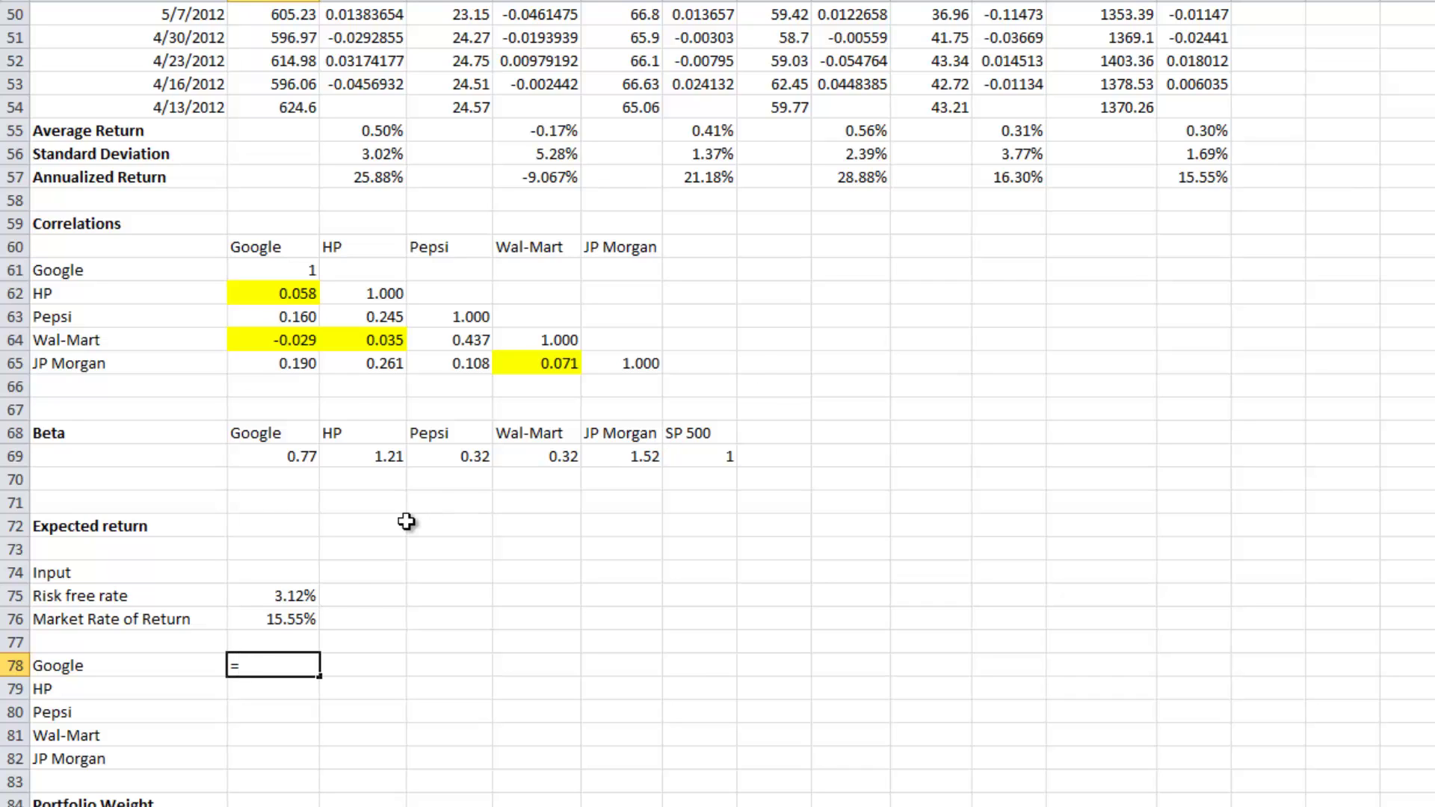
pyautogui.click(299, 596)
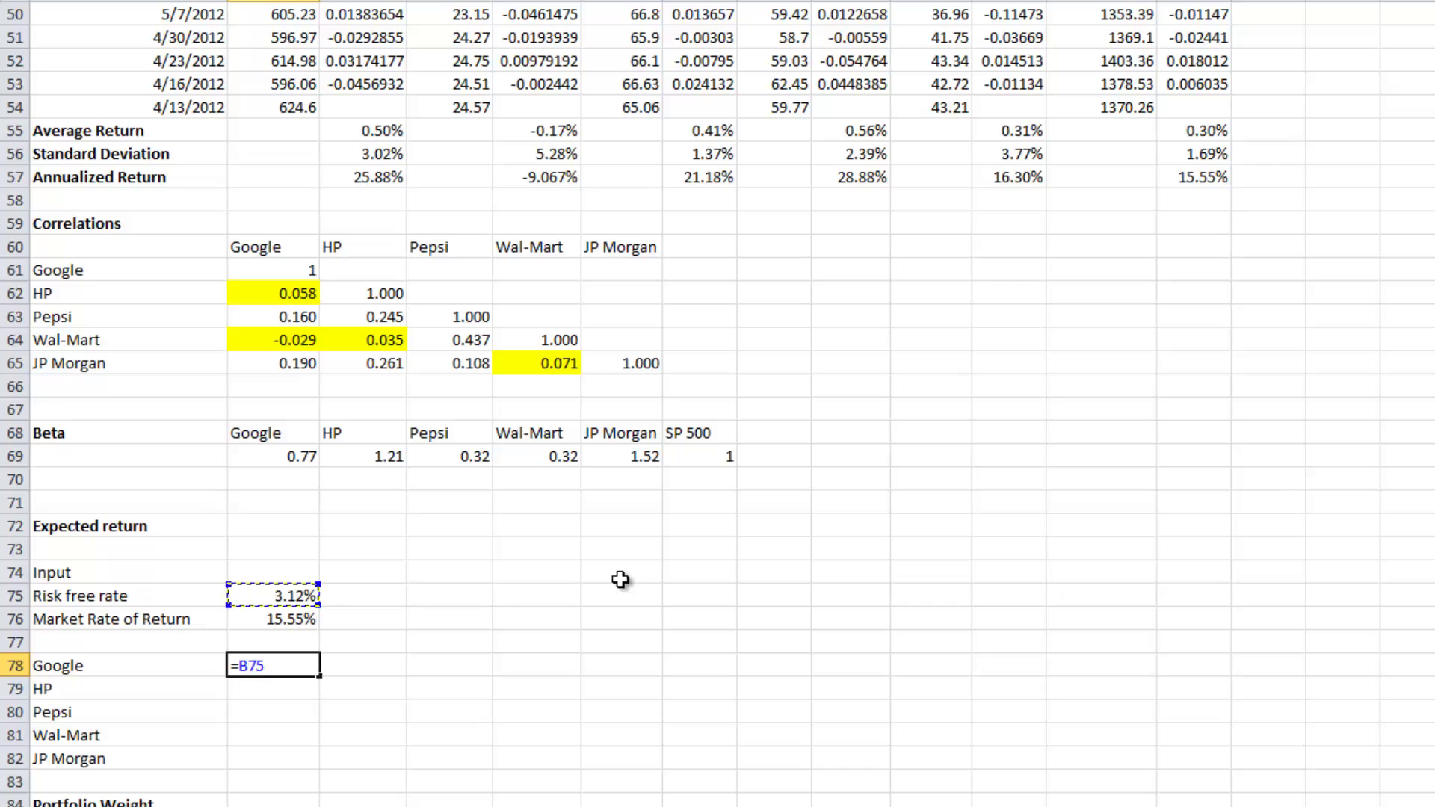
pyautogui.write('+(')
pyautogui.click(278, 623)
pyautogui.write('-')
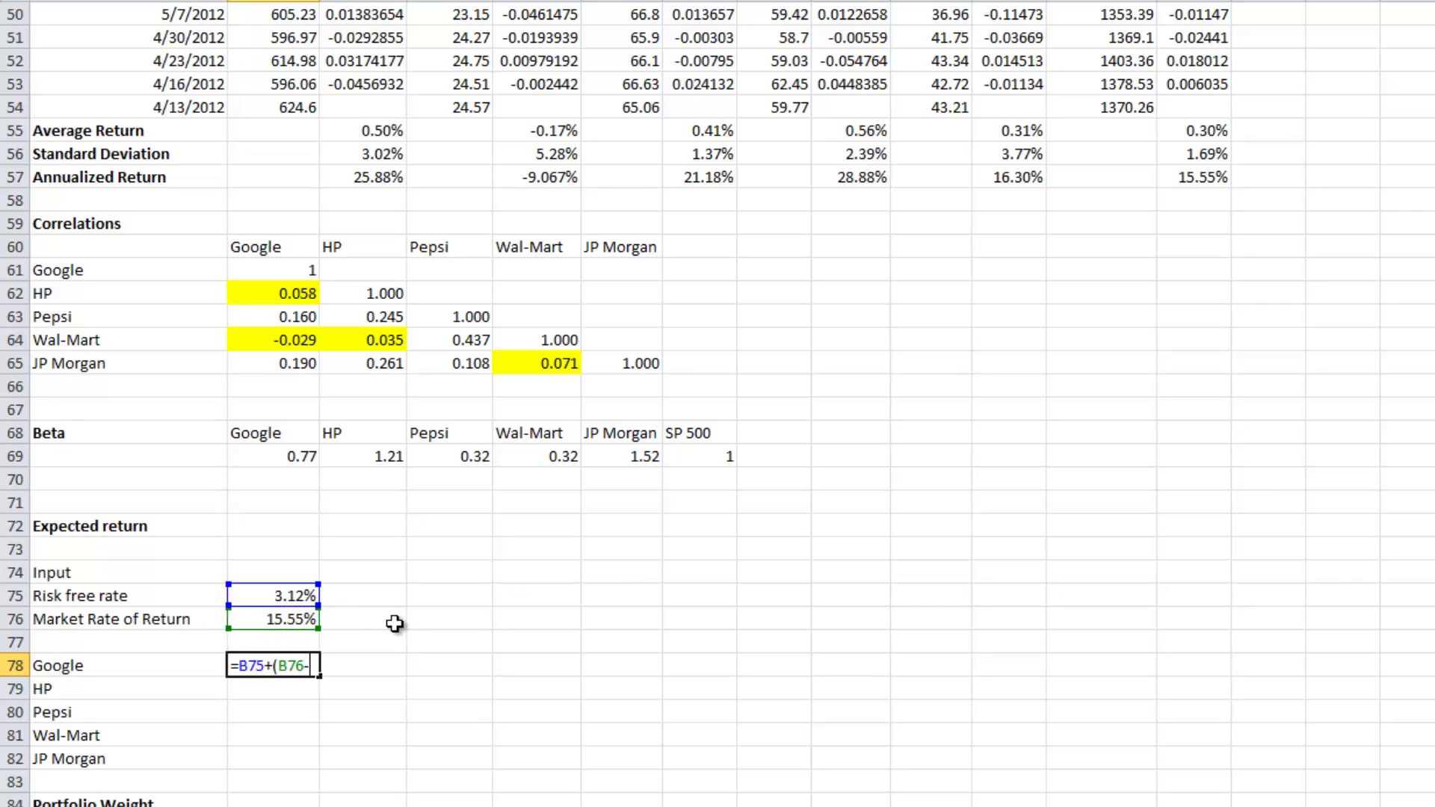
pyautogui.click(278, 599)
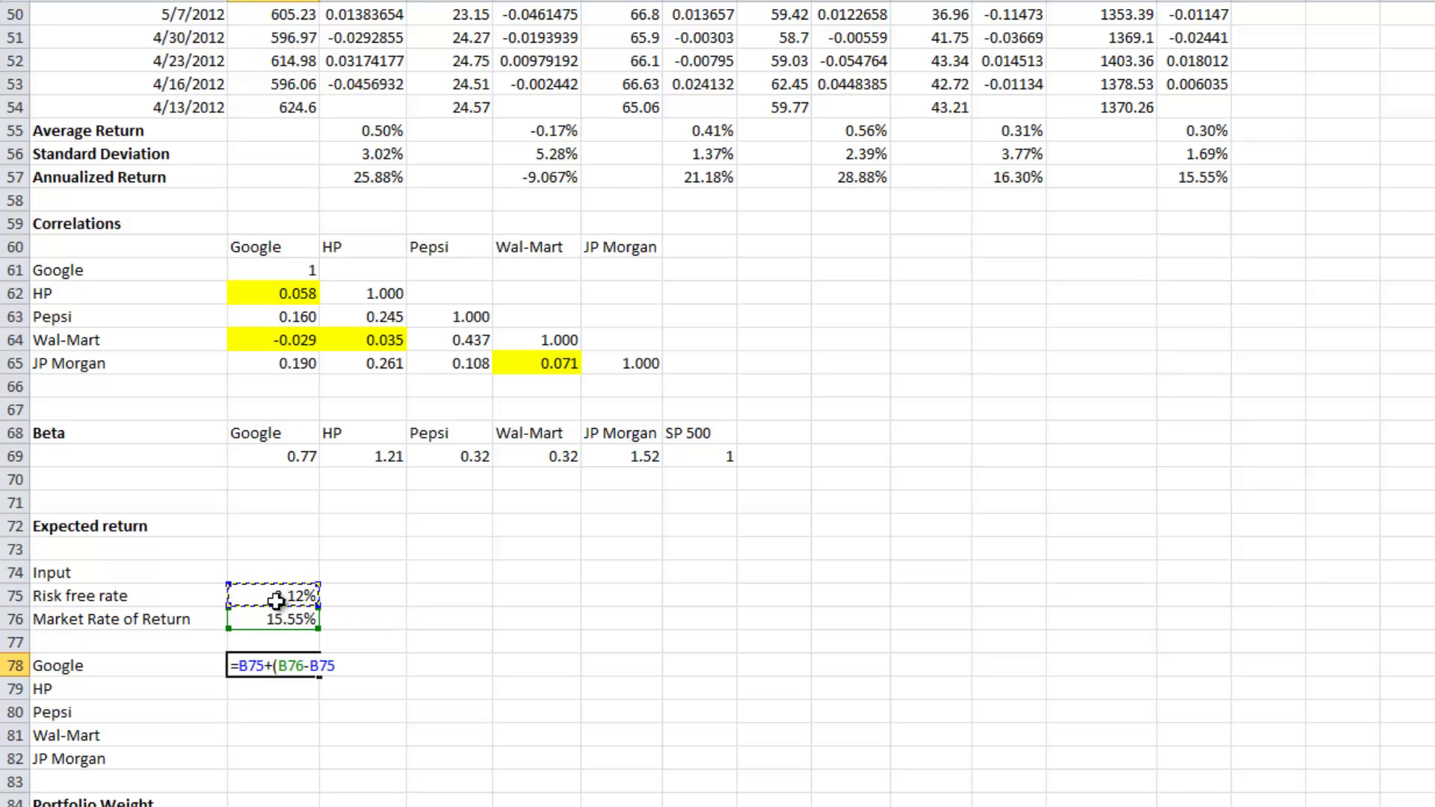
pyautogui.write(')*')
pyautogui.click(294, 456)
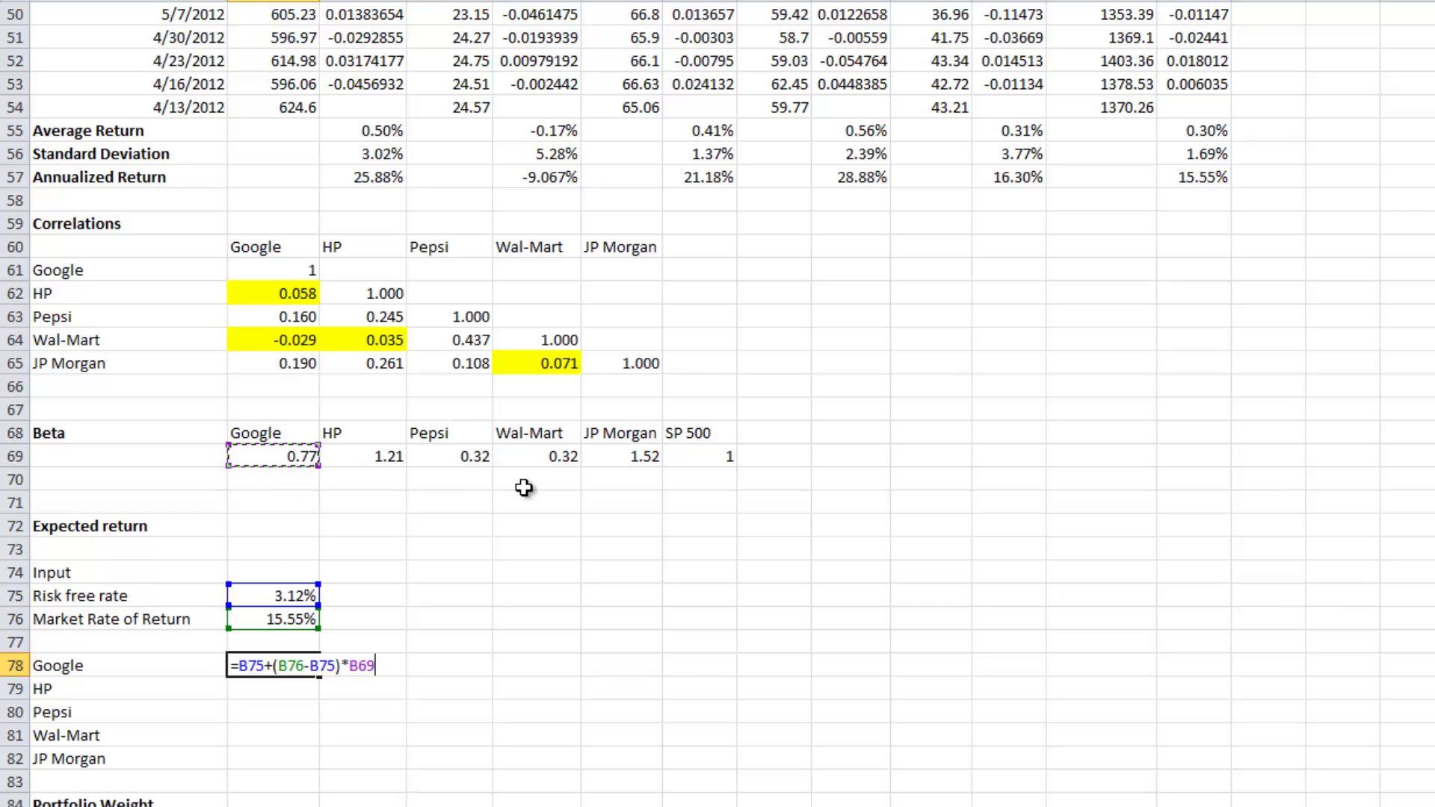
pyautogui.press('Return')
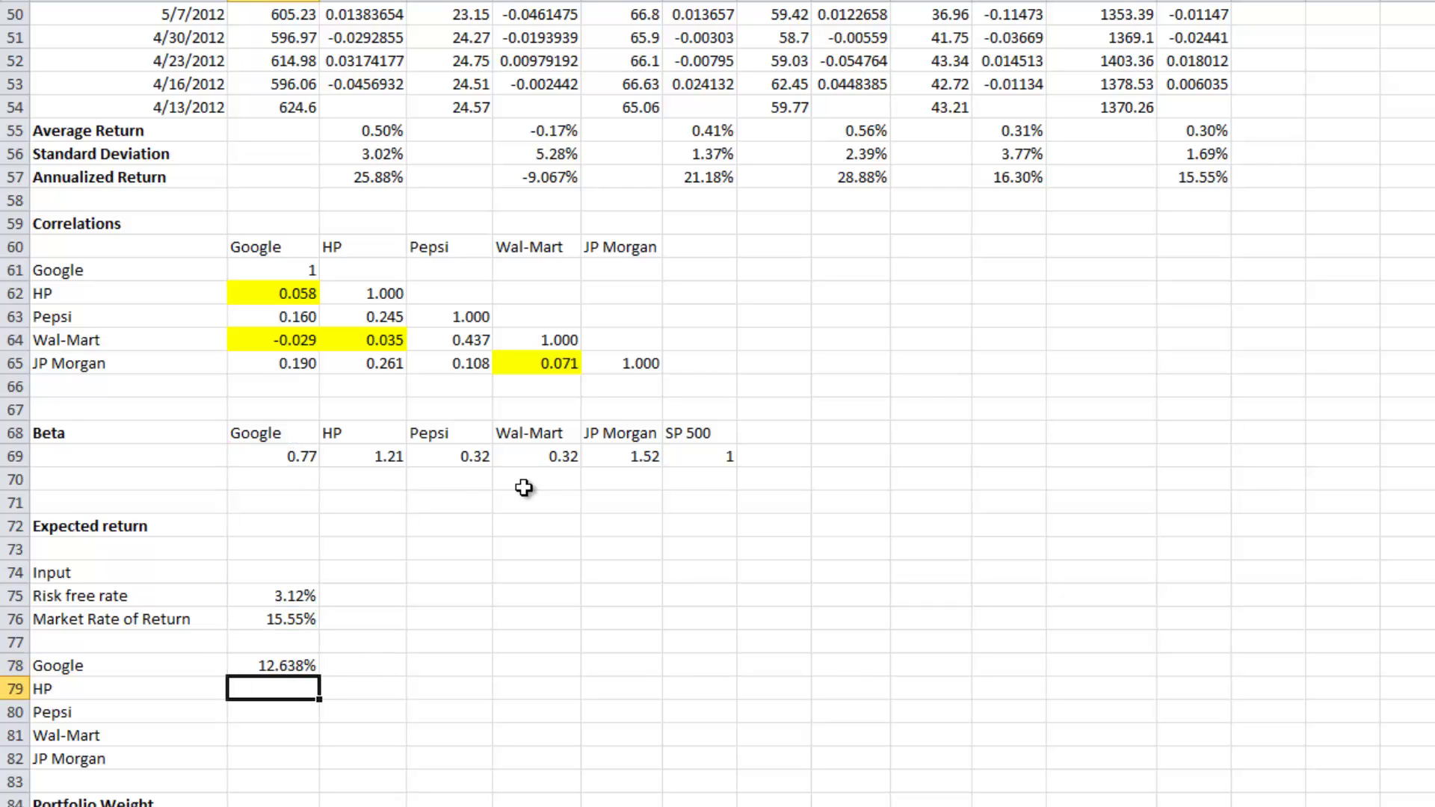
pyautogui.press('Up')
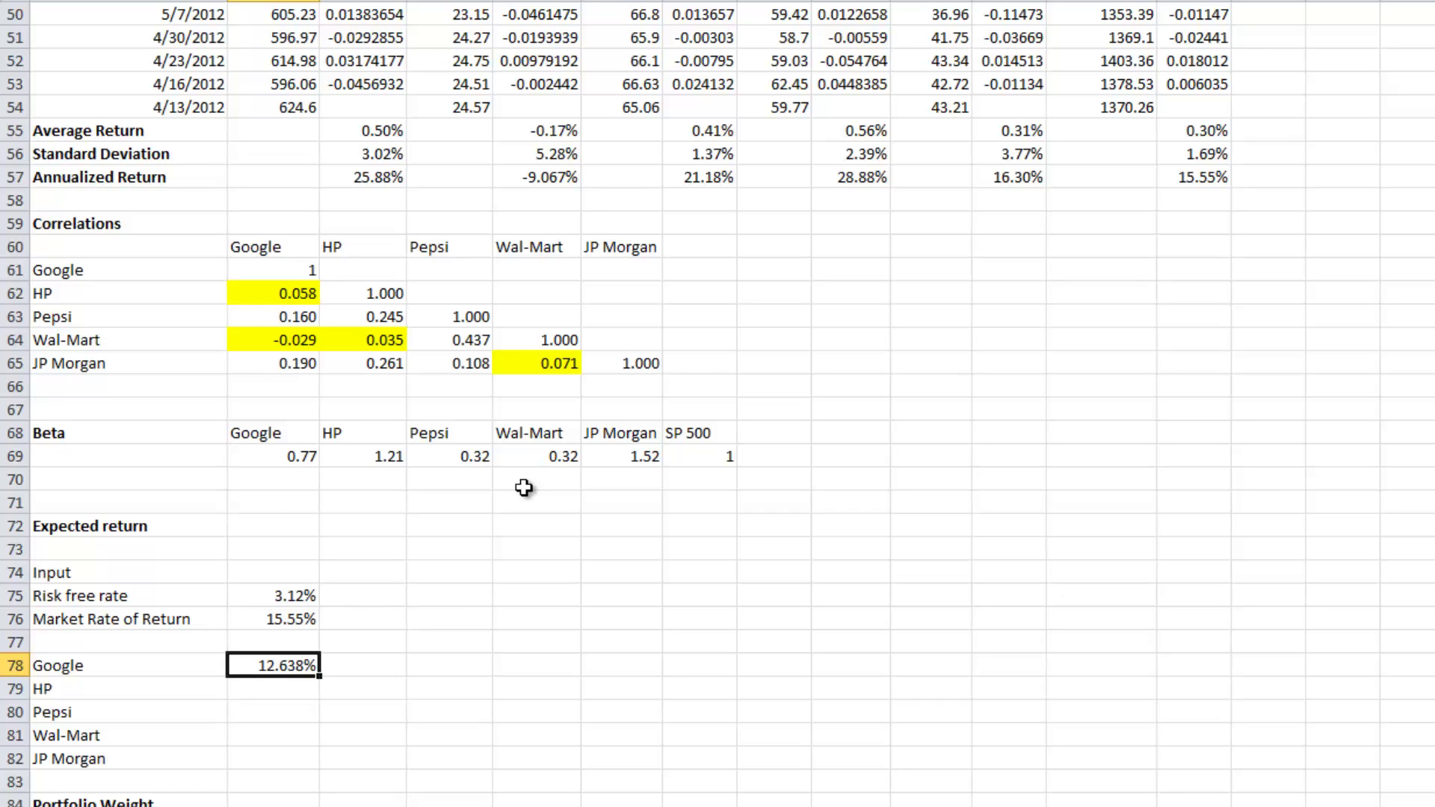
pyautogui.press('Down')
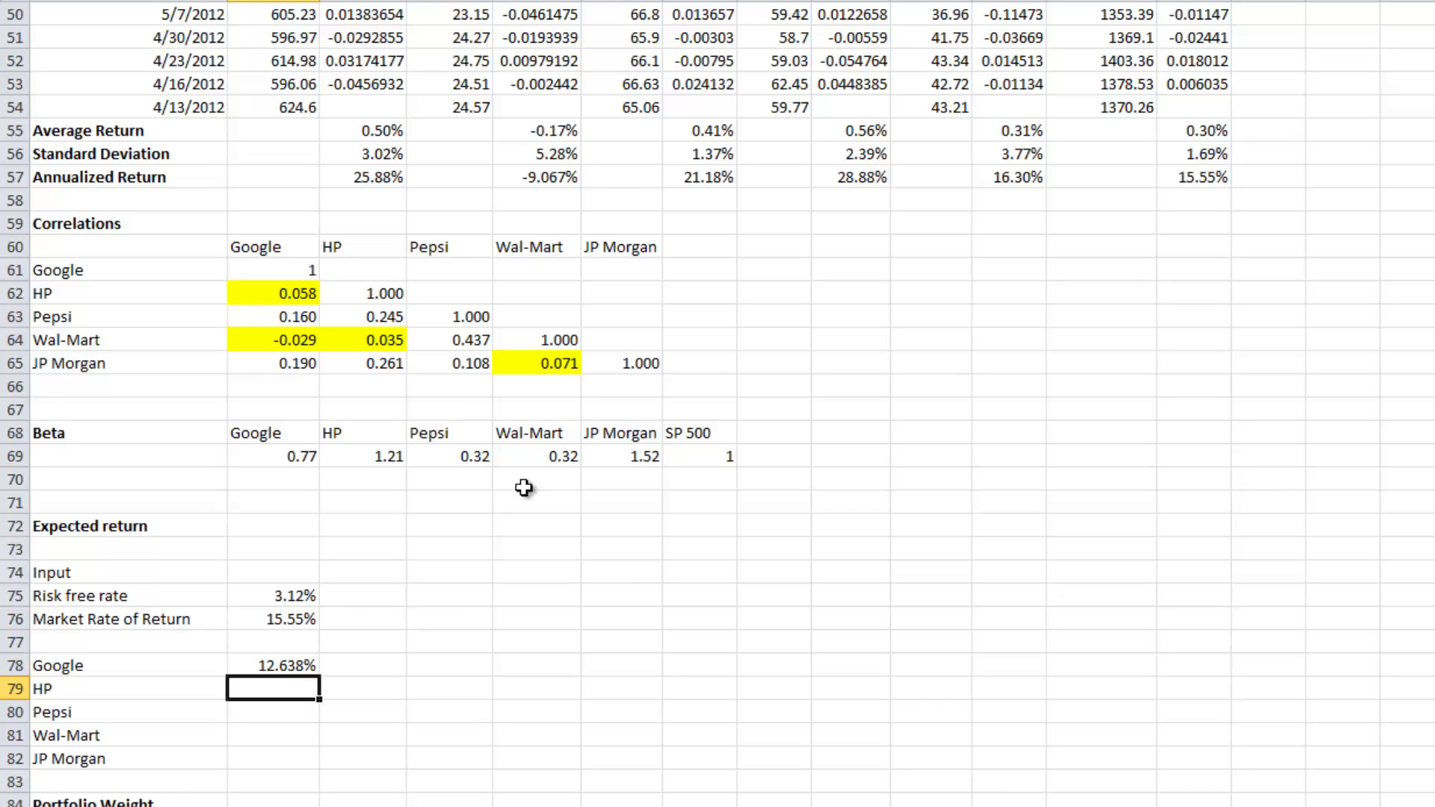
# Enter =B75+(B76-B75)*C69 in B79, giving HP an 18.104% expected return.
pyautogui.write('=')
pyautogui.click(258, 595)
pyautogui.write('+(')
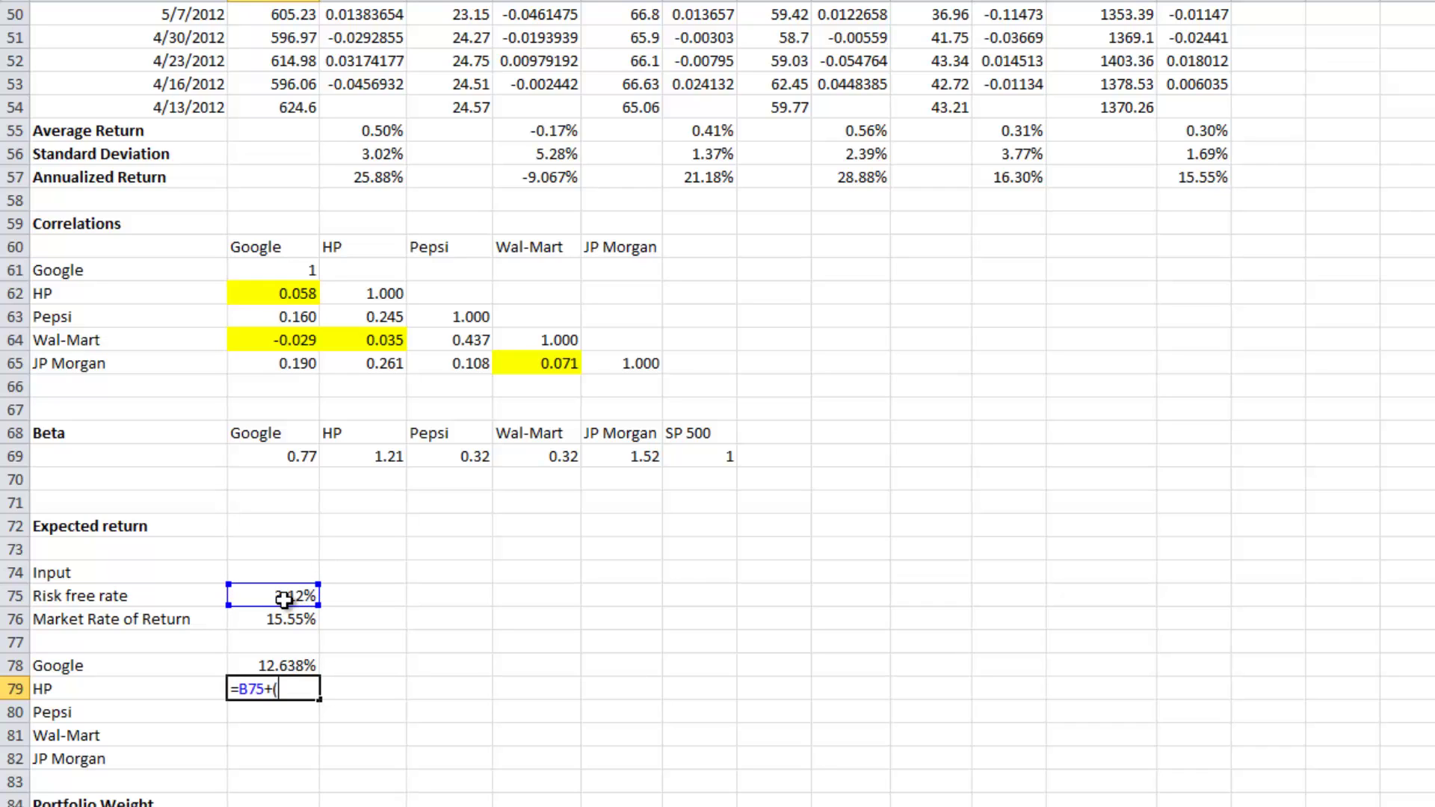
pyautogui.click(283, 619)
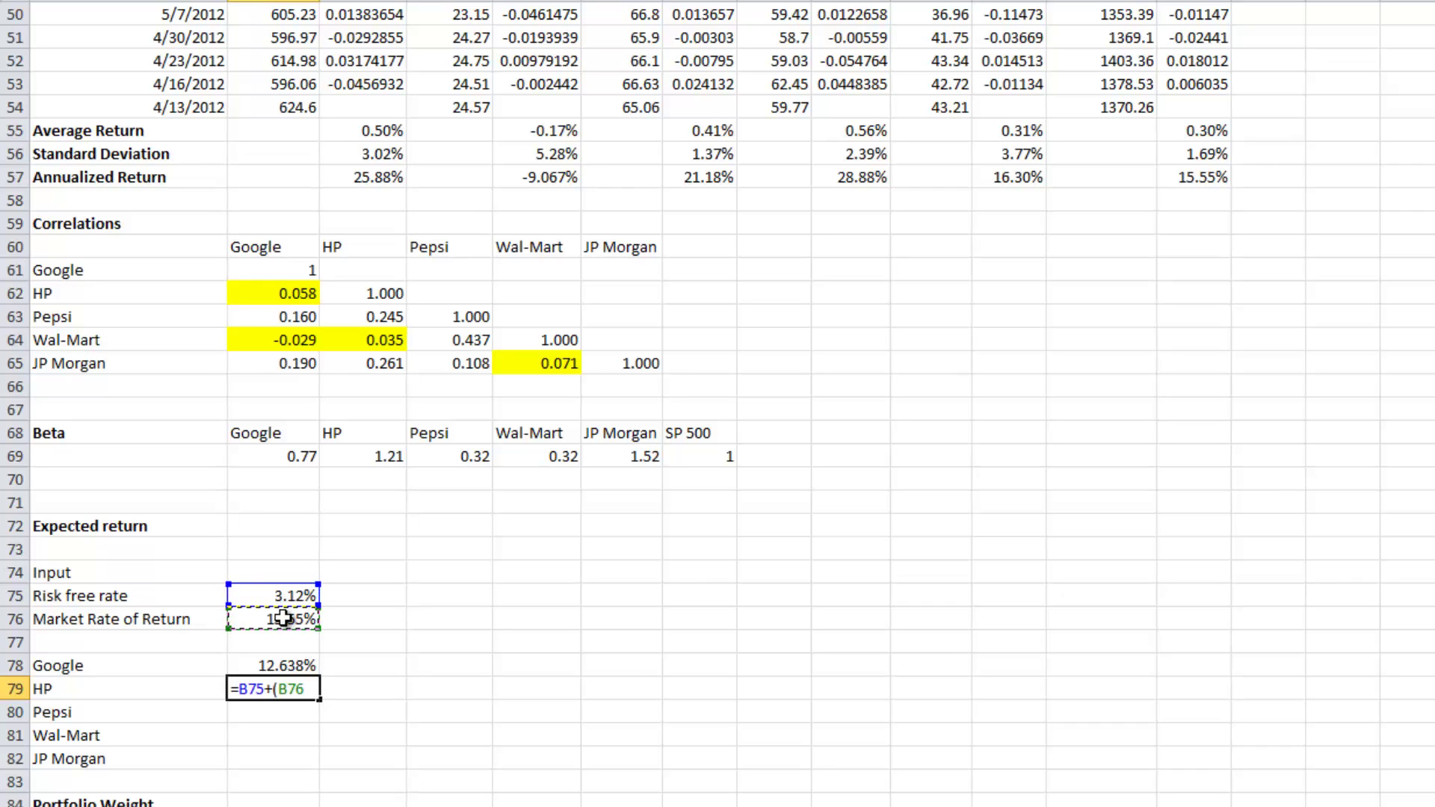
pyautogui.write('-')
pyautogui.click(269, 596)
pyautogui.write(')')
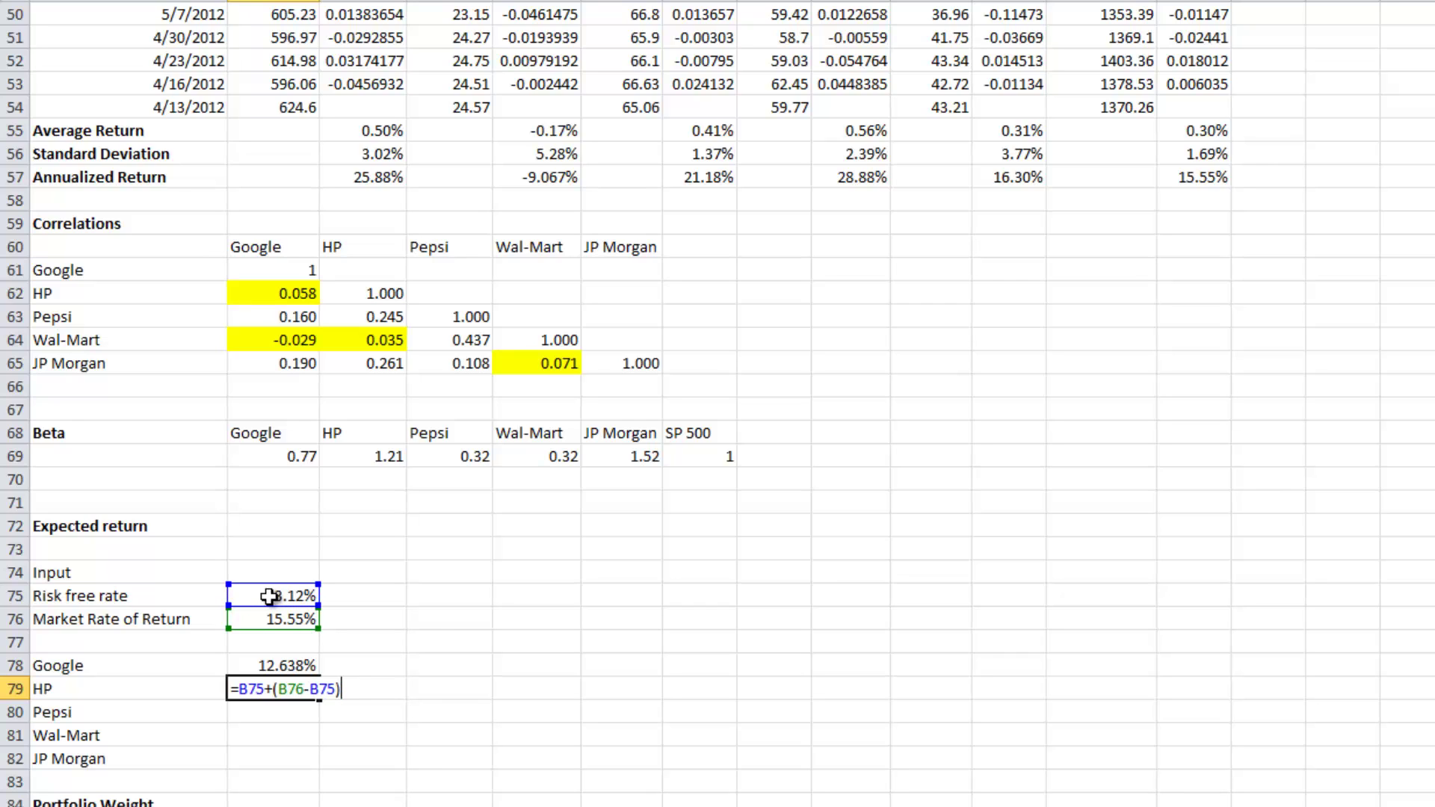
pyautogui.write('*')
pyautogui.click(381, 455)
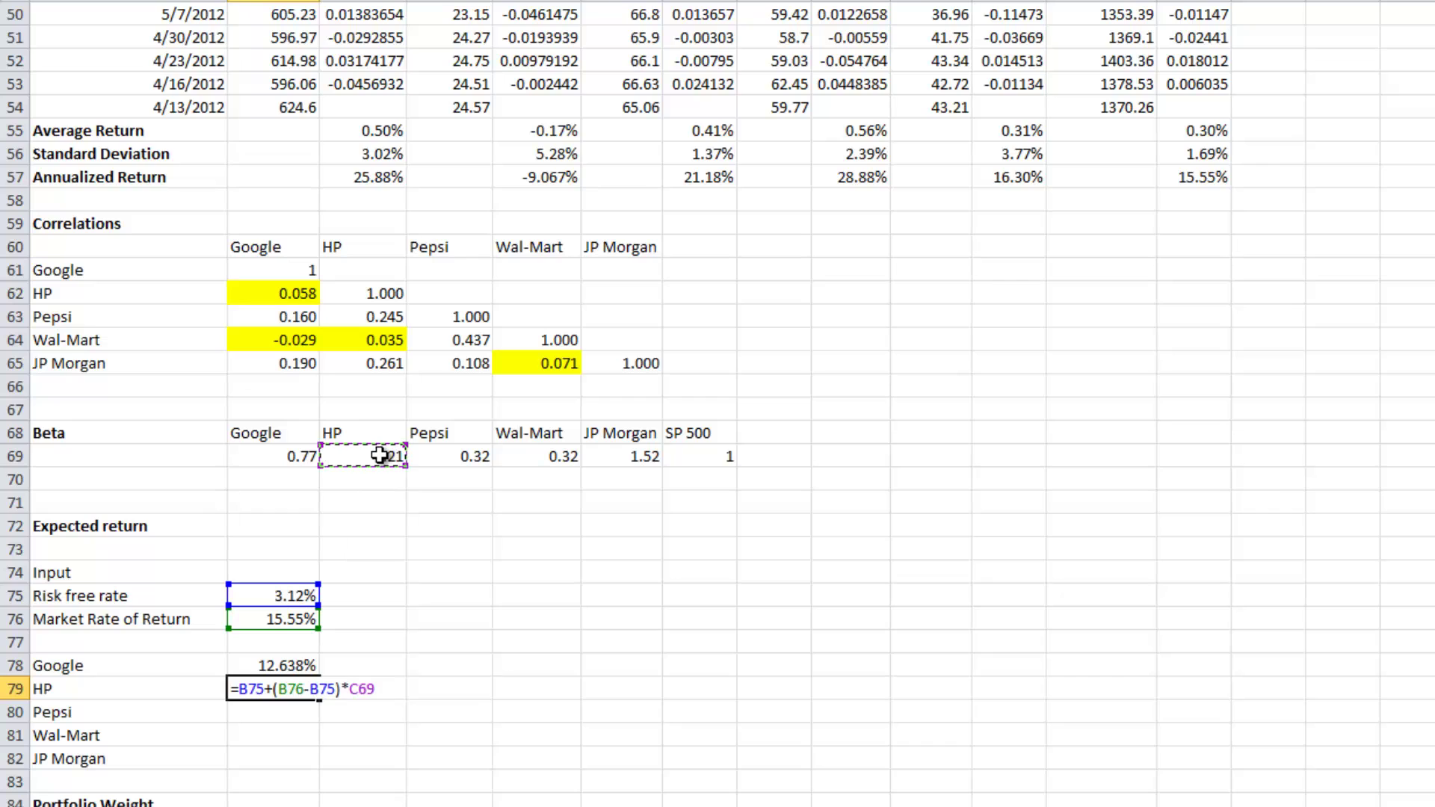
pyautogui.press('Return')
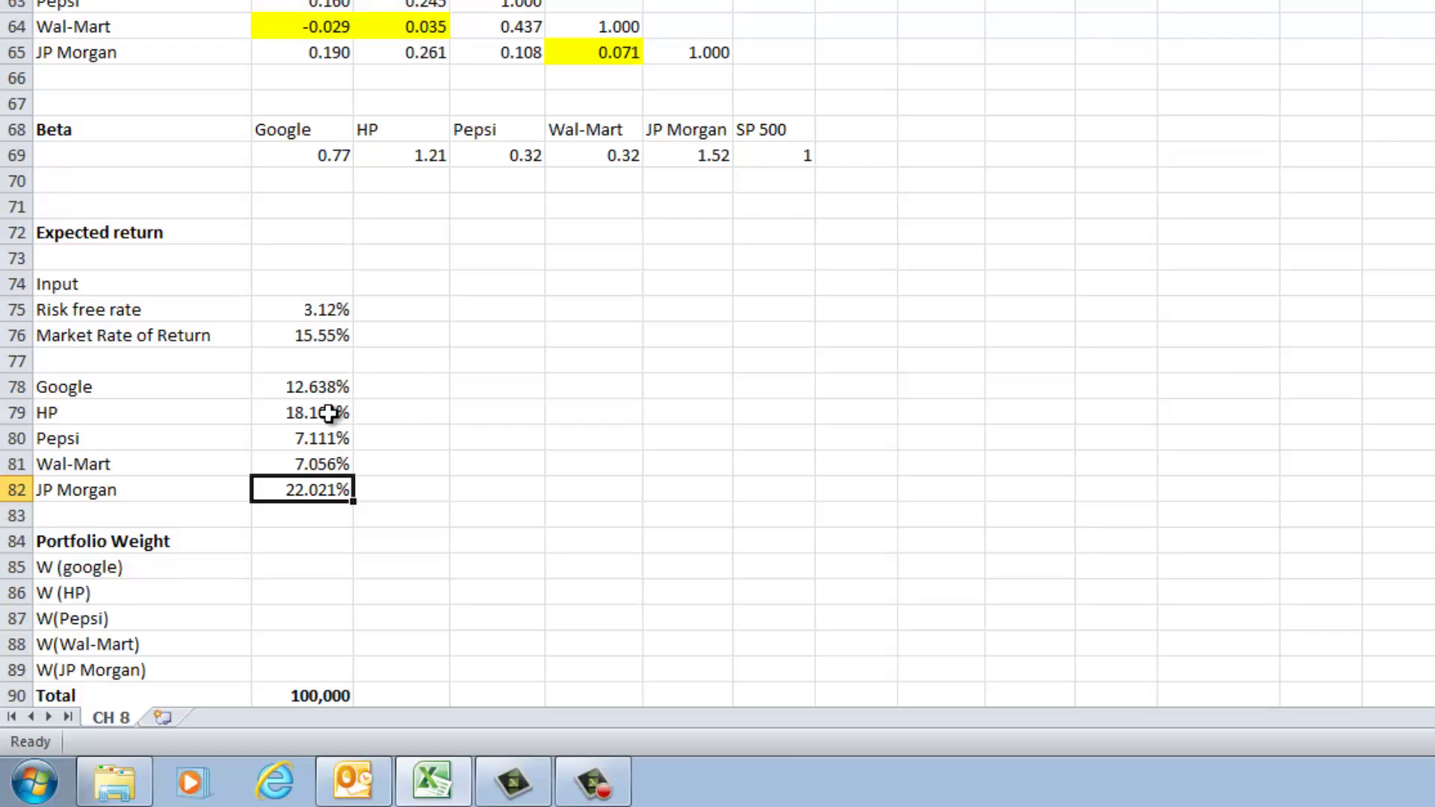
# Select a sheet cell once Pepsi, Wal-Mart and JP Morgan show 7.111%, 7.056% and 22.021%.
pyautogui.click(391, 417)
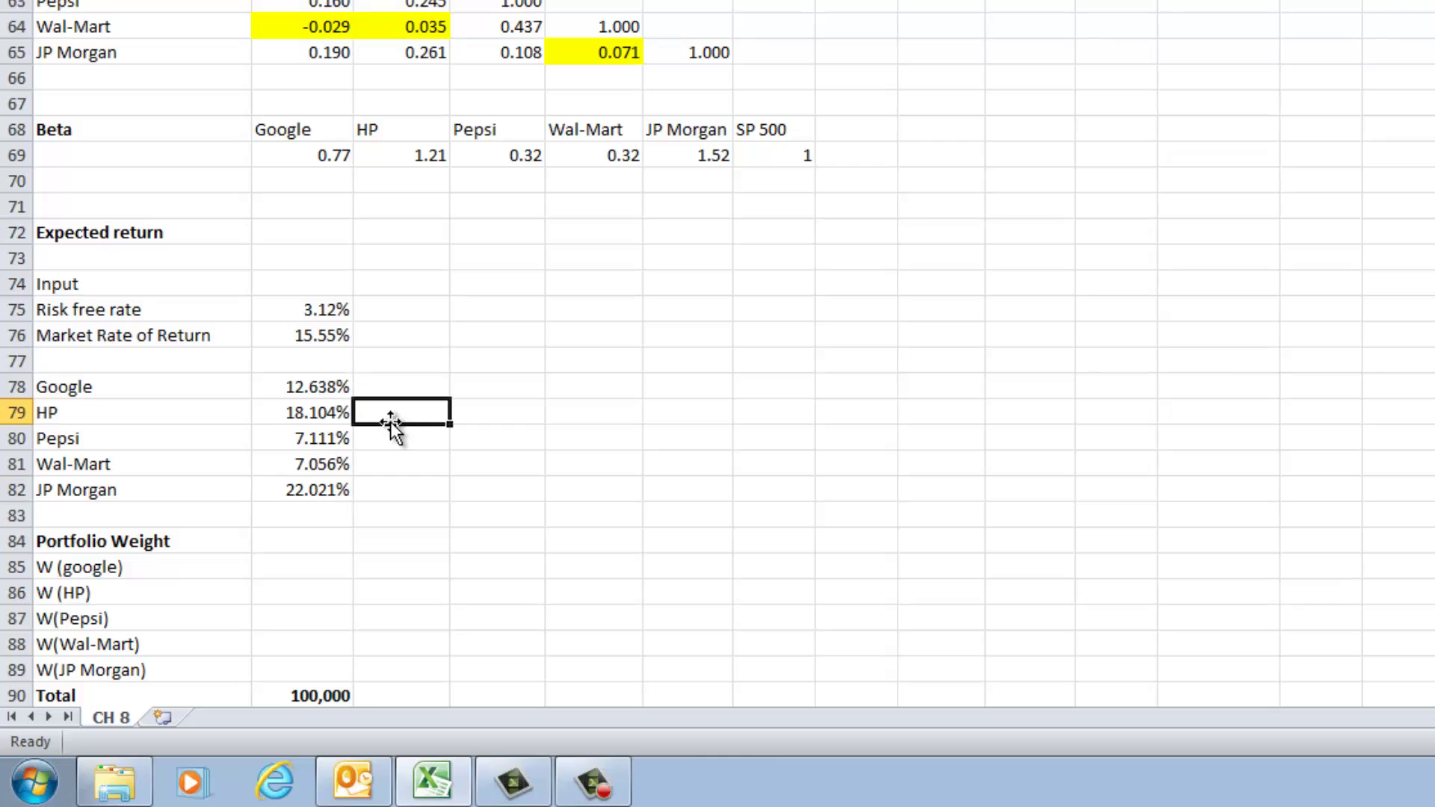
pyautogui.press('Down')
pyautogui.press('Down')
pyautogui.press('Down')
pyautogui.press('Down')
pyautogui.press('Down')
pyautogui.press('Down')
pyautogui.press('Down')
pyautogui.press('Down')
pyautogui.press('Down')
pyautogui.press('Down')
pyautogui.press('Down')
pyautogui.press('Left')
pyautogui.press('Up')
pyautogui.press('Up')
pyautogui.press('Up')
pyautogui.press('Up')
pyautogui.press('Up')
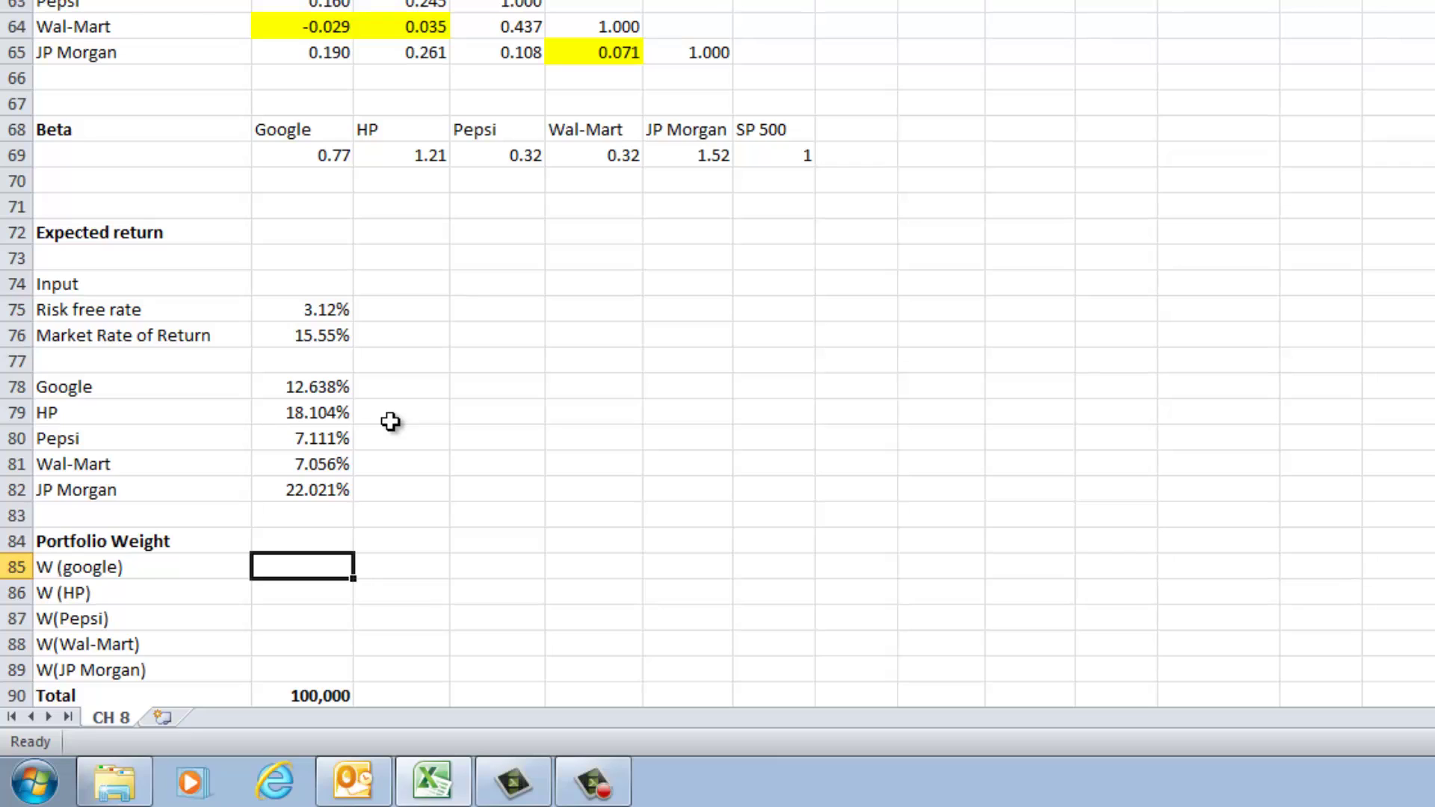
pyautogui.write('=')
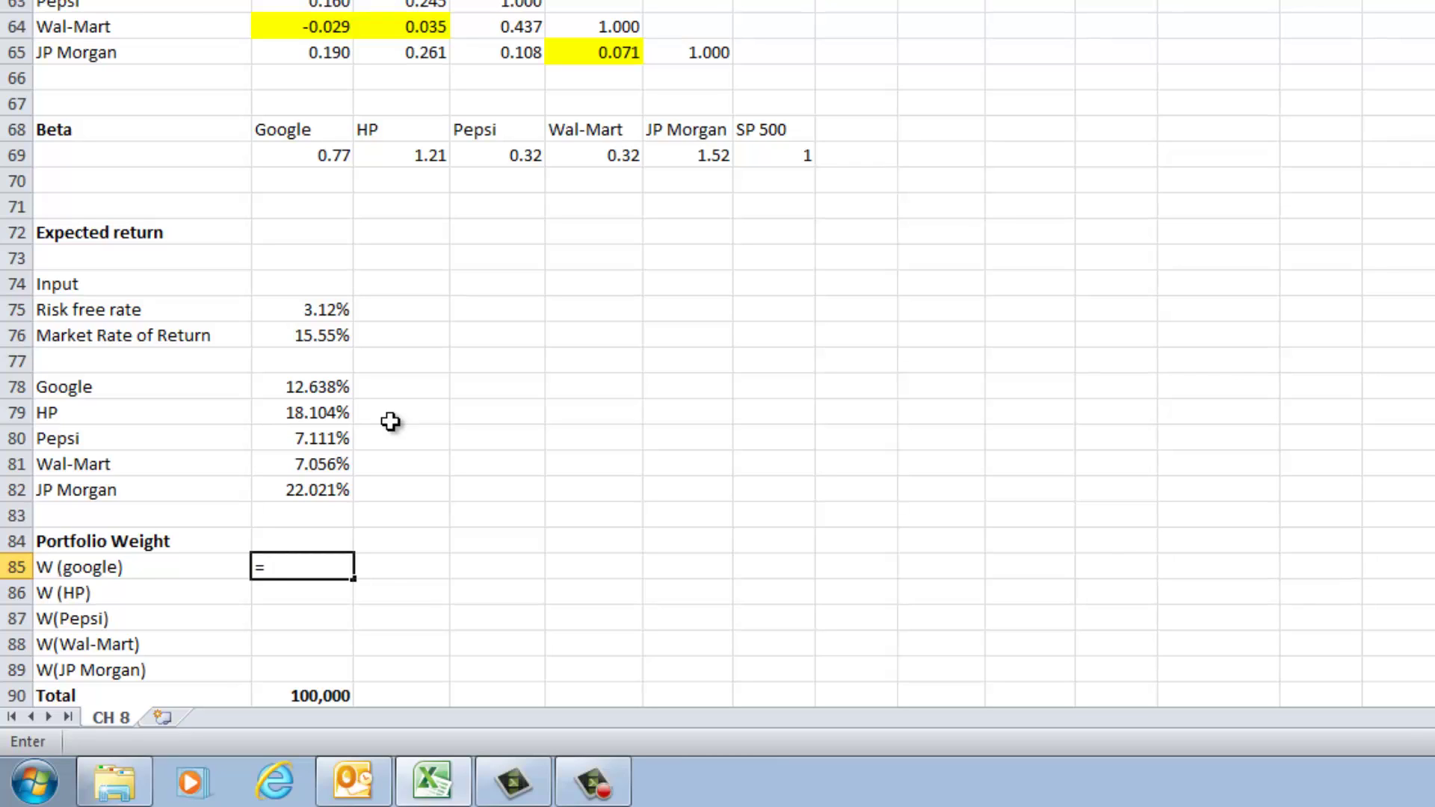
pyautogui.write('20,000/100000')
# Commit Google's weight formula 20000/100000, accepting Excel's correction so B85 shows 0.2.
pyautogui.press('Return')
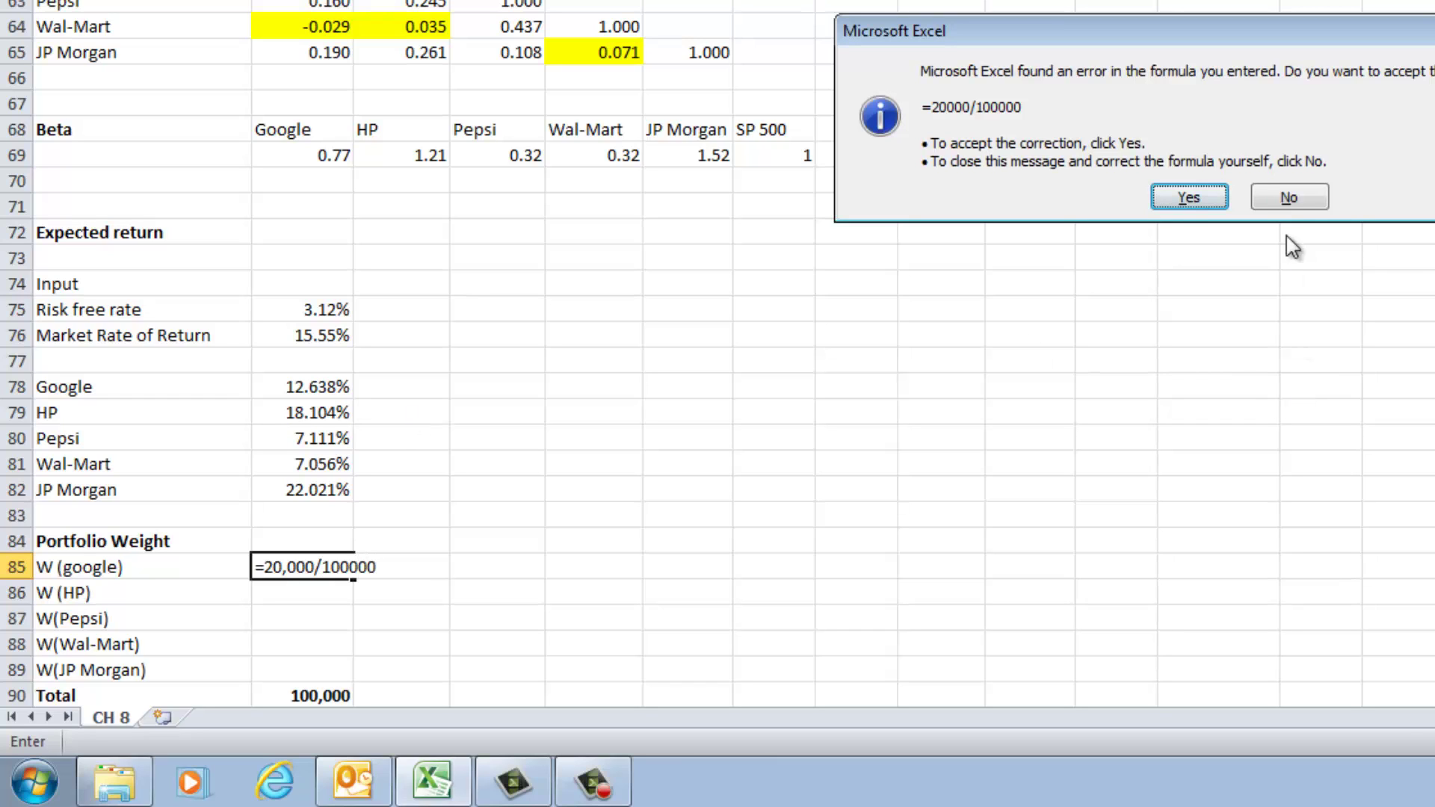
pyautogui.click(1171, 200)
pyautogui.press('Up')
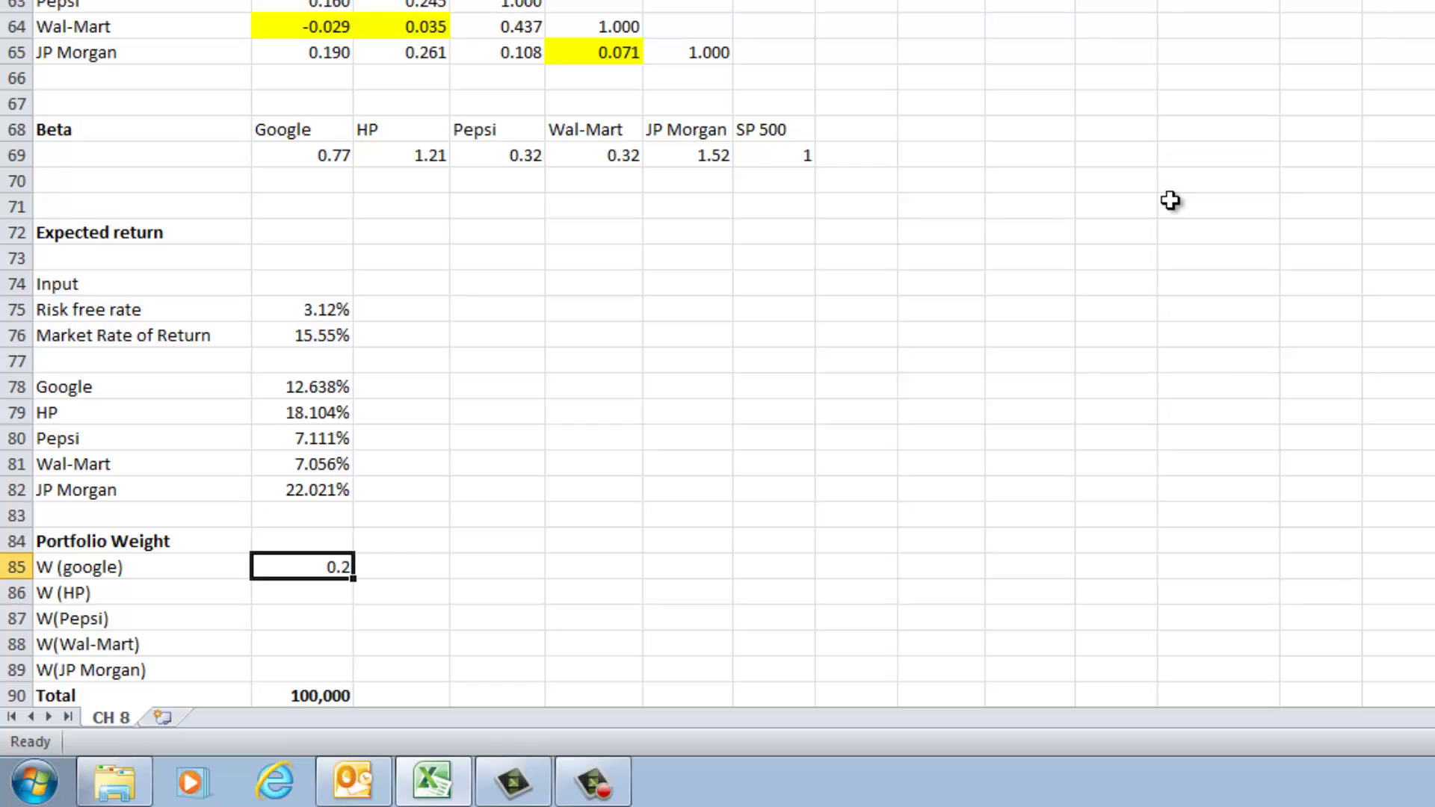
# Copy Google's 0.2 weight into the HP, Pepsi, Wal-Mart and JP Morgan cells B86:B89.
pyautogui.press('Down')
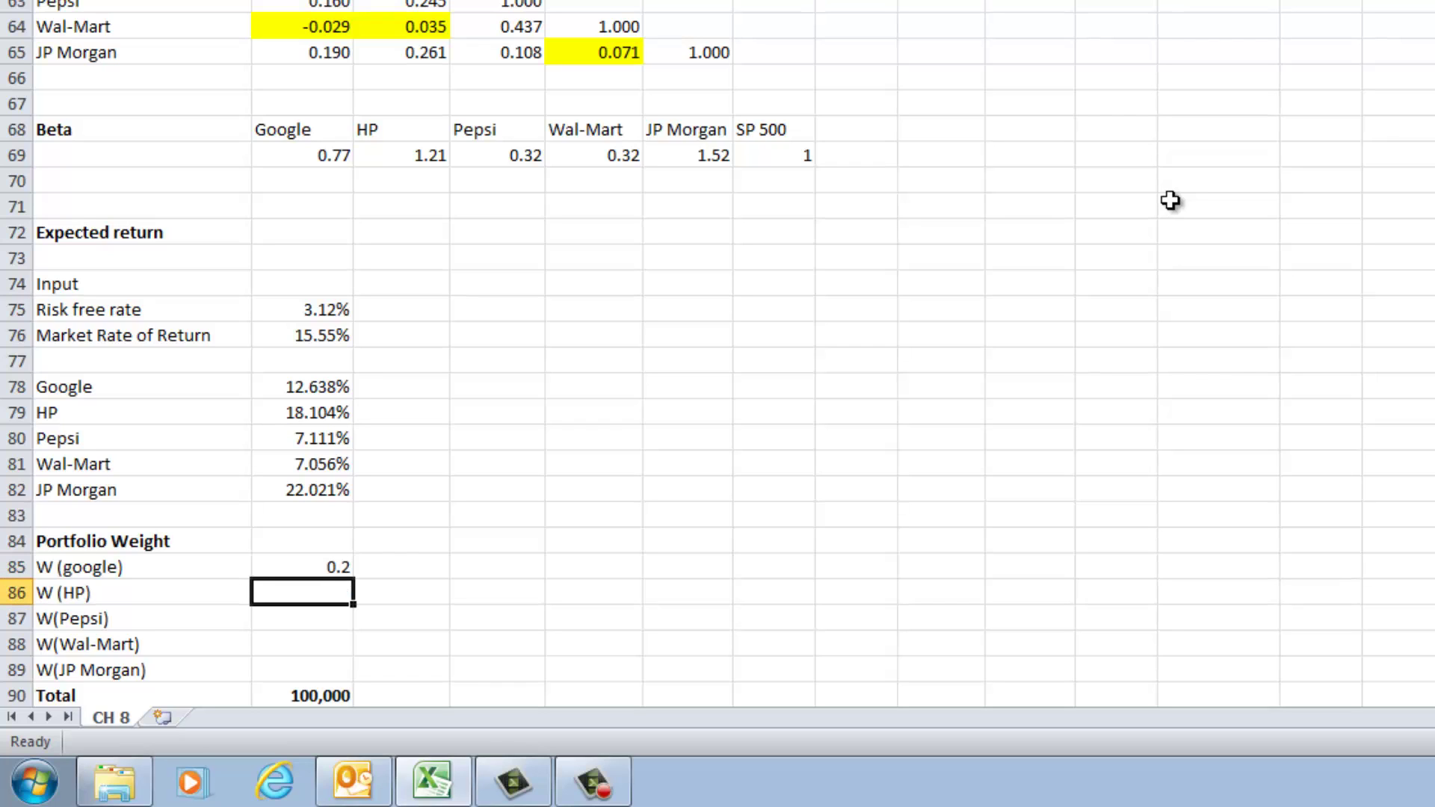
pyautogui.press('Up')
pyautogui.hotkey('ctrl', 'c')
pyautogui.press('Down')
pyautogui.hotkey('shift', 'Down')
pyautogui.hotkey('shift', 'Down')
pyautogui.hotkey('shift', 'Down')
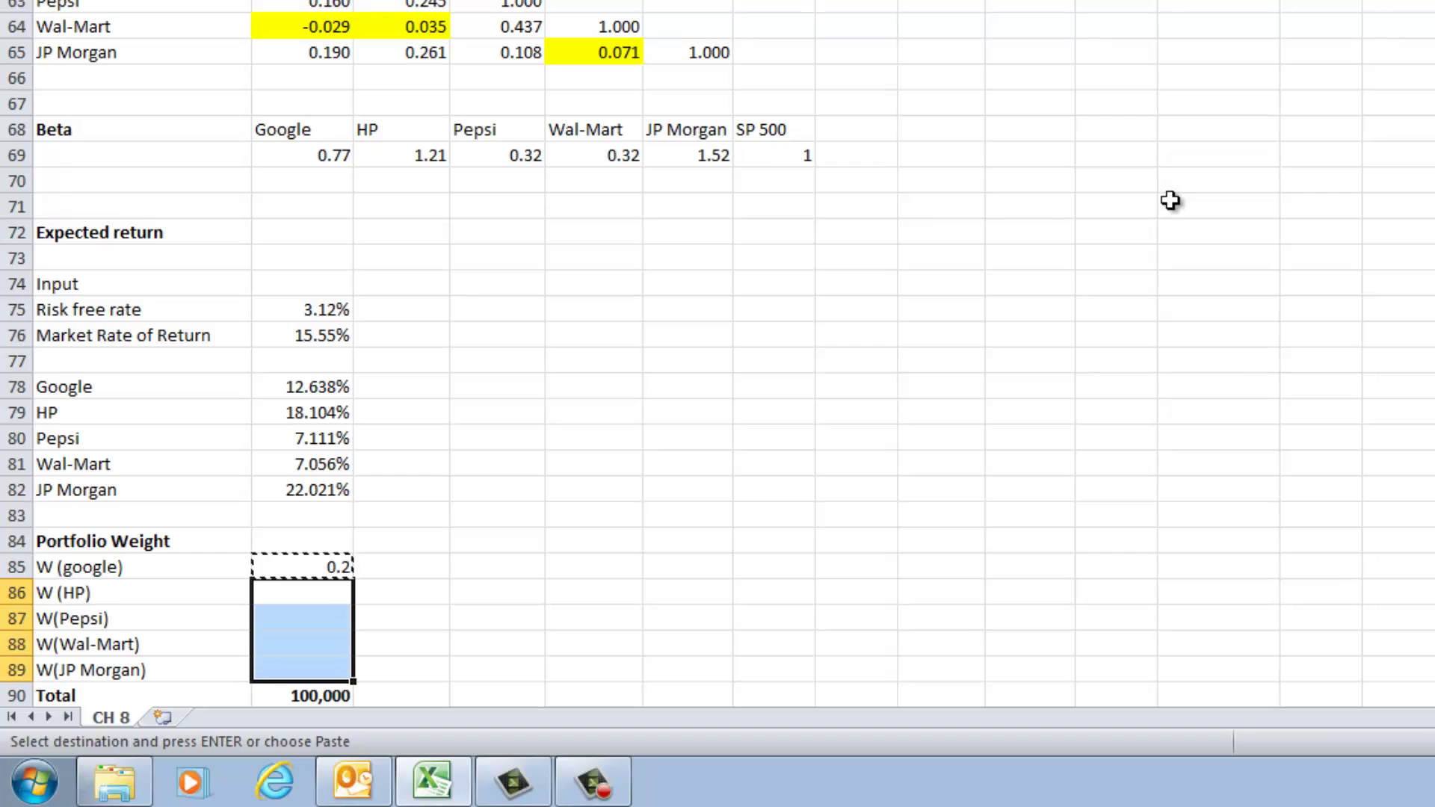
pyautogui.press('Return')
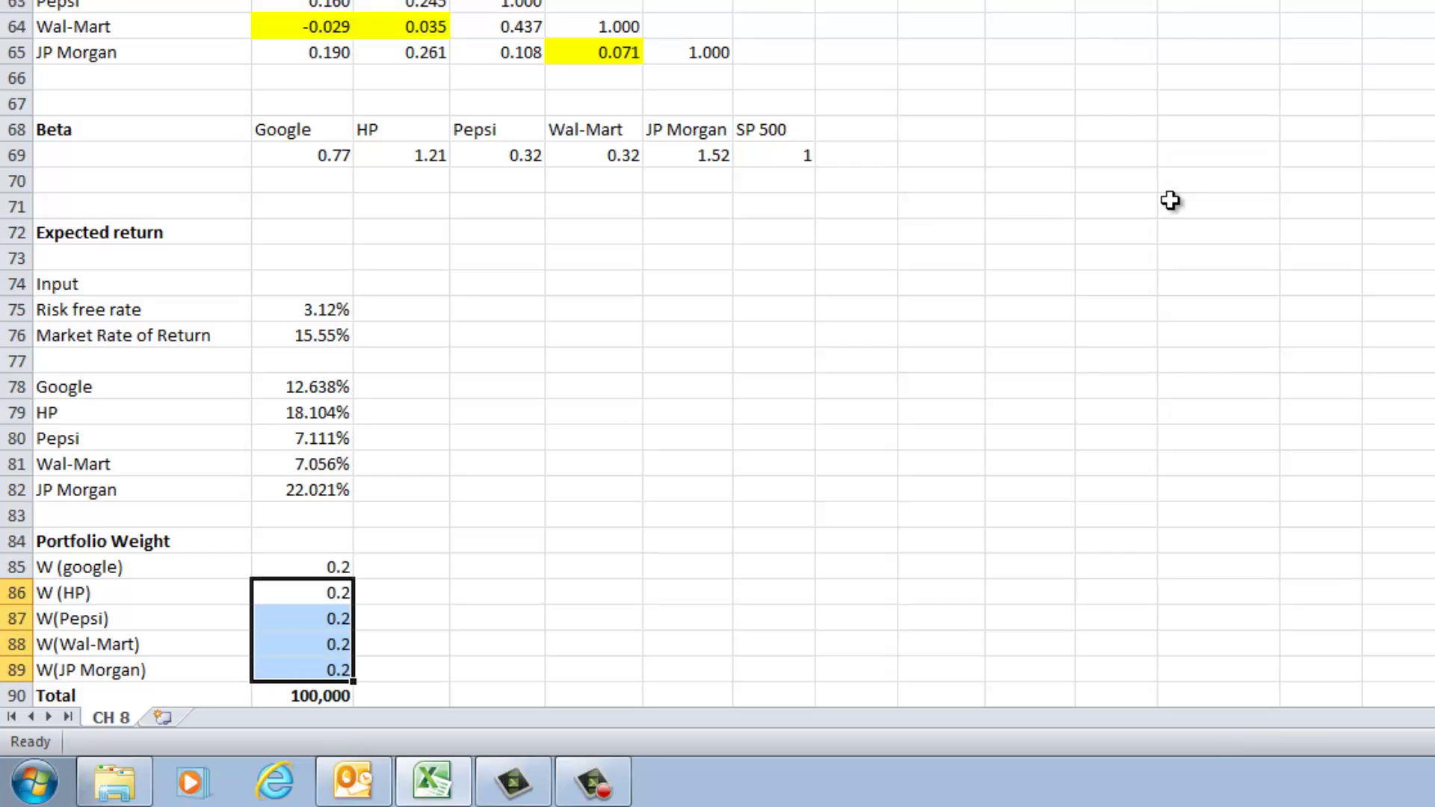
pyautogui.press('Down')
pyautogui.press('Down')
pyautogui.press('Down')
pyautogui.press('Up')
pyautogui.press('Up')
pyautogui.press('Up')
pyautogui.press('Up')
# Move past the weights Total to cell B93 beside the Portfolio Risk Beta label.
pyautogui.press('Down')
pyautogui.press('Down')
pyautogui.press('Down')
pyautogui.press('Down')
pyautogui.press('Down')
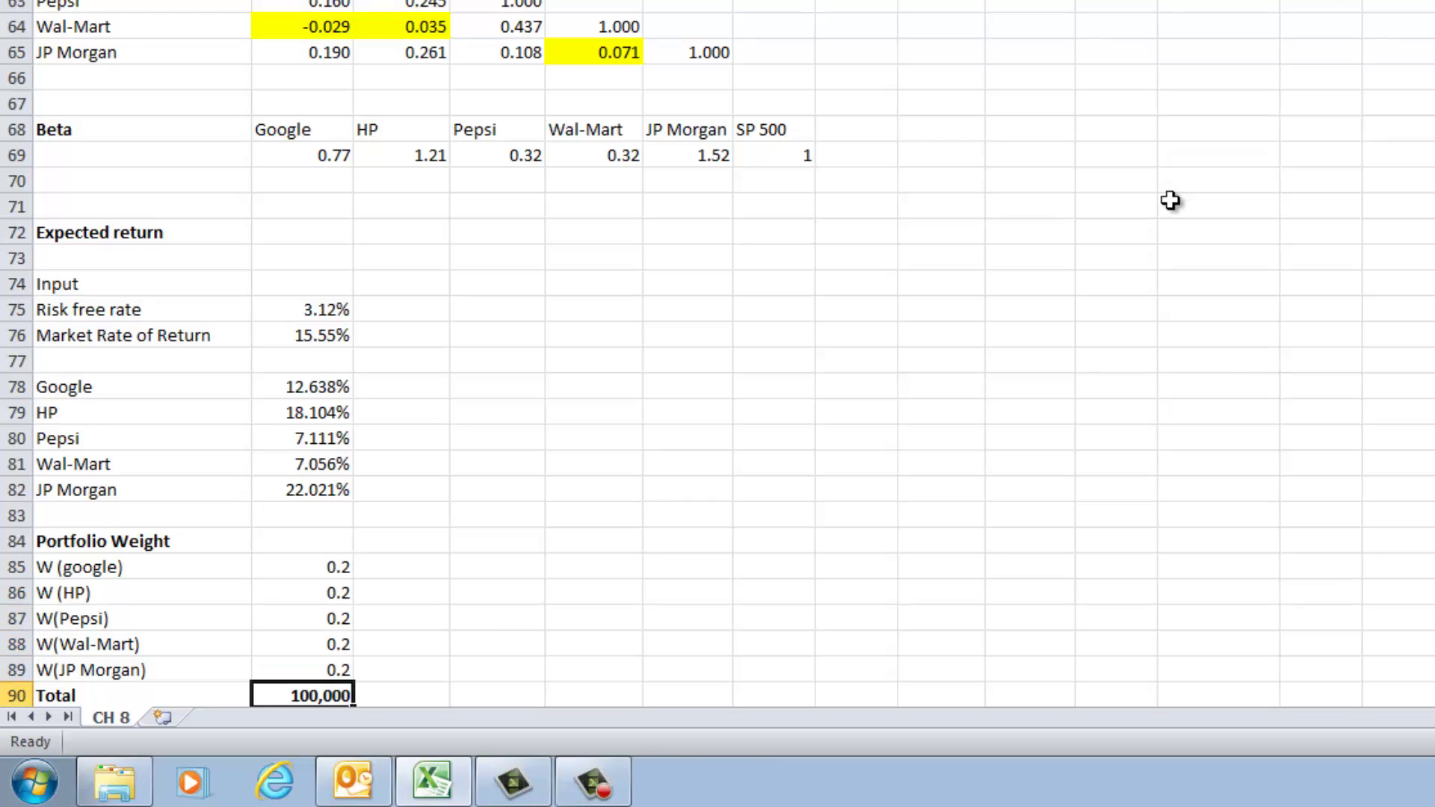
pyautogui.press('Down')
pyautogui.press('Down')
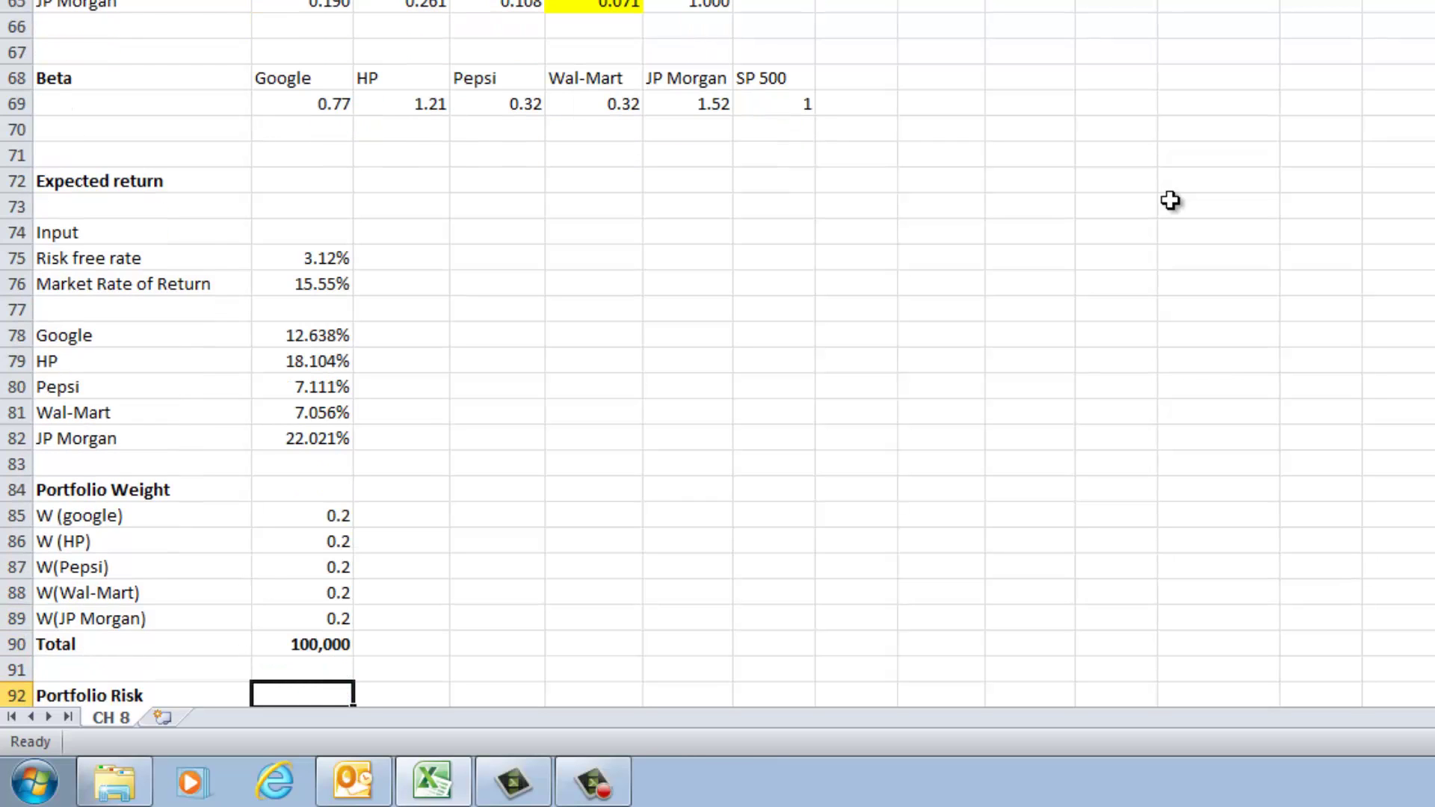
pyautogui.press('Down')
pyautogui.press('Down')
pyautogui.press('Down')
pyautogui.press('Down')
pyautogui.press('Up')
pyautogui.press('Up')
pyautogui.press('Up')
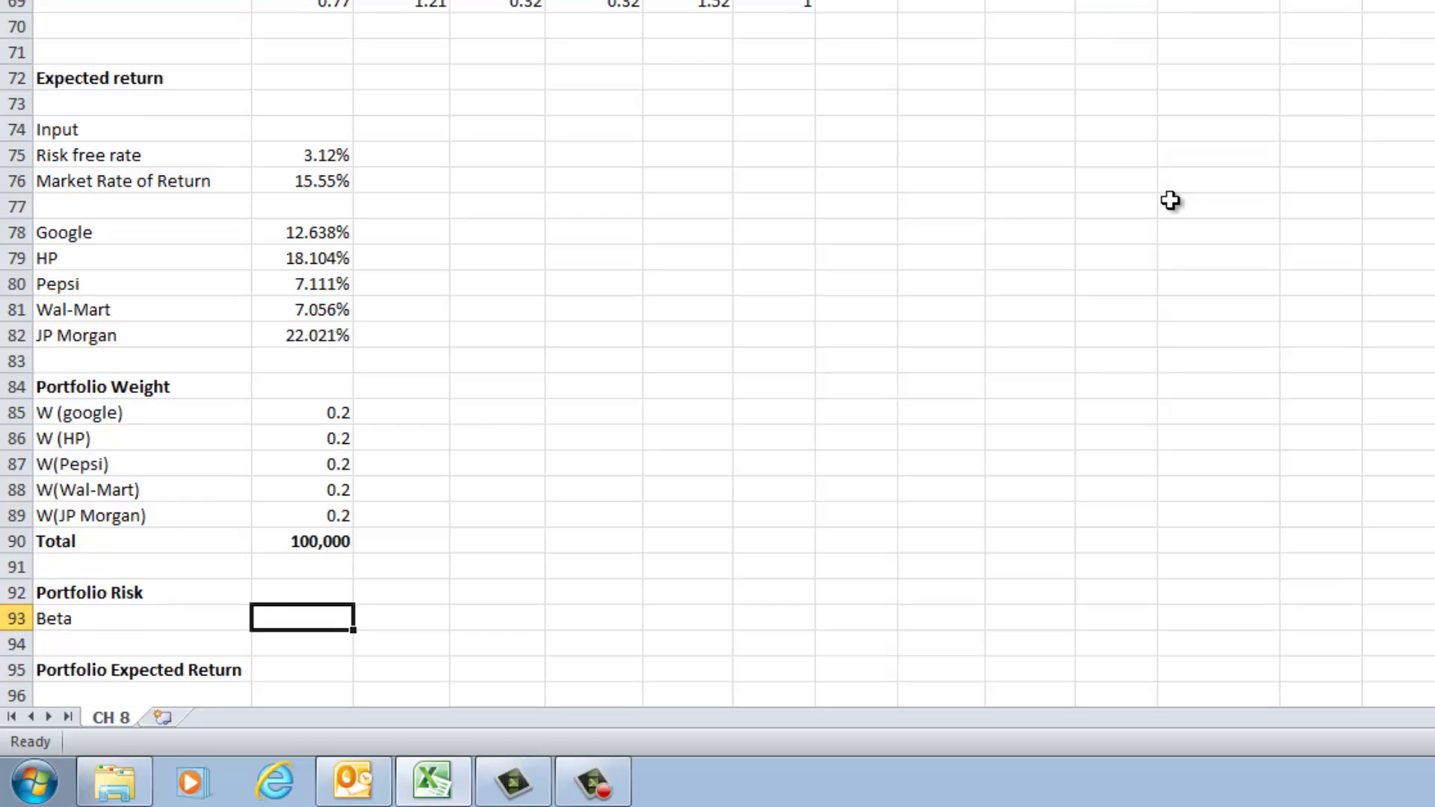
# In B93, begin the portfolio beta formula with the Google and HP terms =B85*B69+B86*C69.
pyautogui.write('=')
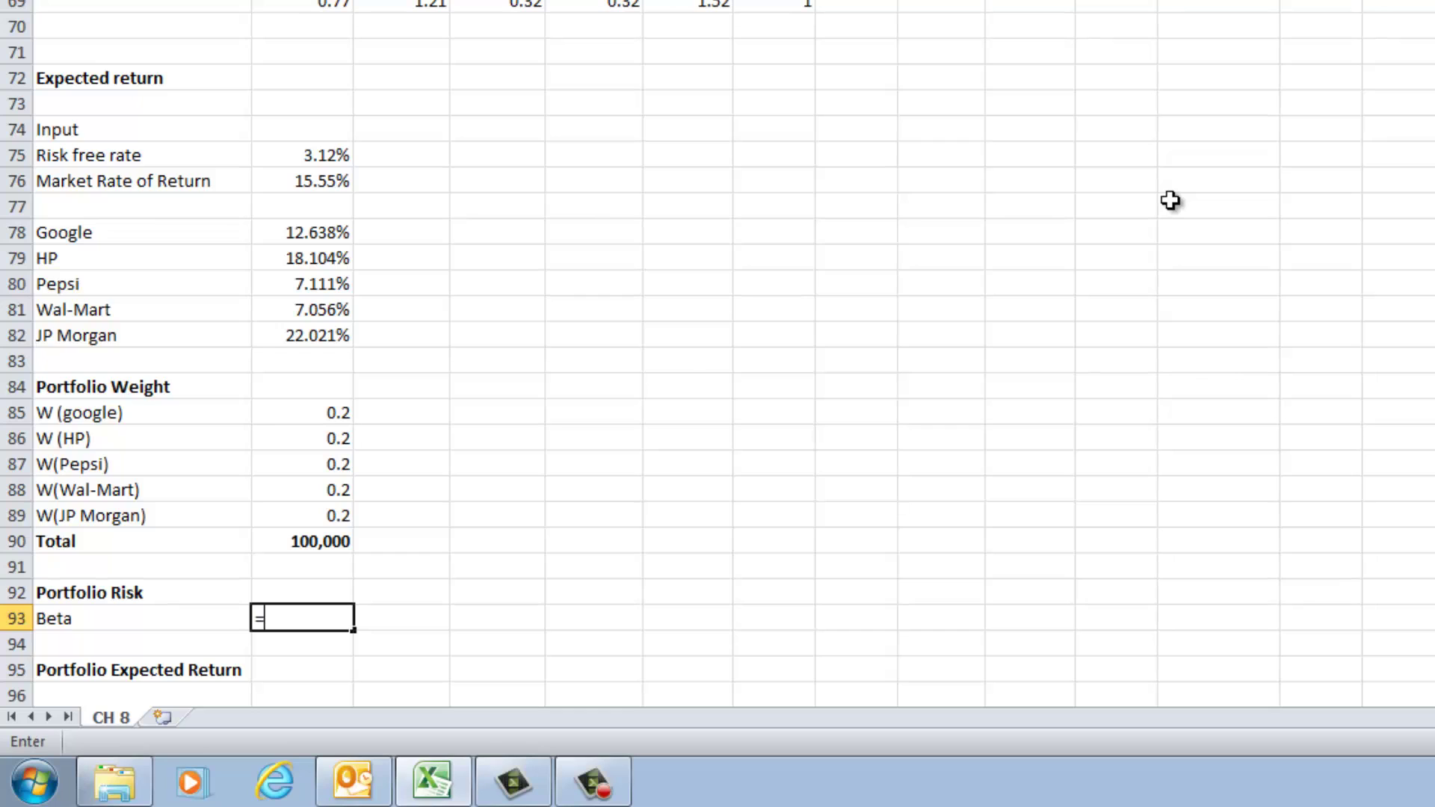
pyautogui.press('Up')
pyautogui.press('Up')
pyautogui.press('Up')
pyautogui.press('Up')
pyautogui.press('Up')
pyautogui.press('Up')
pyautogui.press('Up')
pyautogui.press('Up')
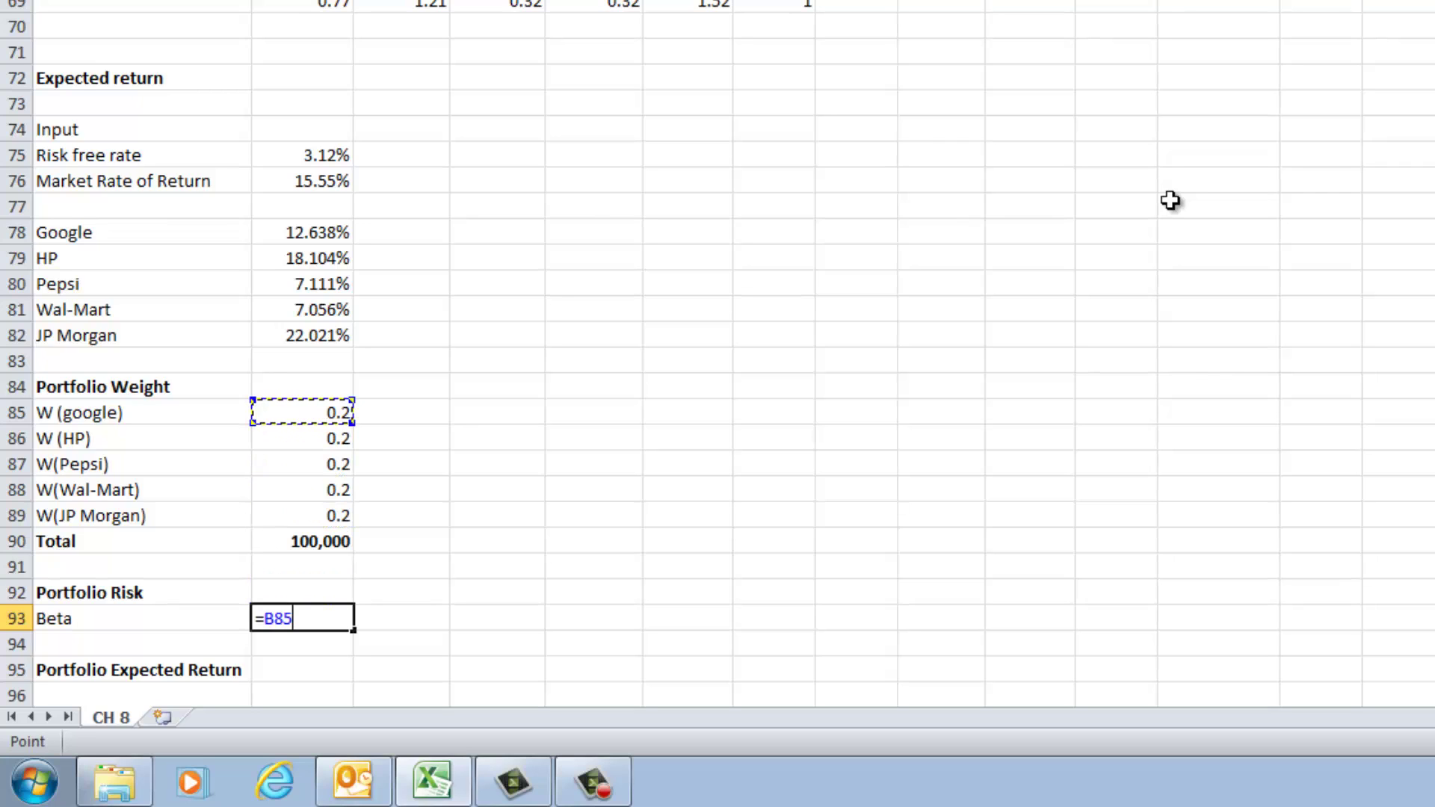
pyautogui.write('*')
pyautogui.press('Up')
pyautogui.press('Up')
pyautogui.press('Up')
pyautogui.press('Up')
pyautogui.press('Up')
pyautogui.press('Up')
pyautogui.press('Up')
pyautogui.press('Up')
pyautogui.press('Up')
pyautogui.press('Up')
pyautogui.press('Up')
pyautogui.press('Up')
pyautogui.press('Up')
pyautogui.press('Up')
pyautogui.press('Up')
pyautogui.press('Up')
pyautogui.press('Up')
pyautogui.press('Up')
pyautogui.press('Up')
pyautogui.press('Up')
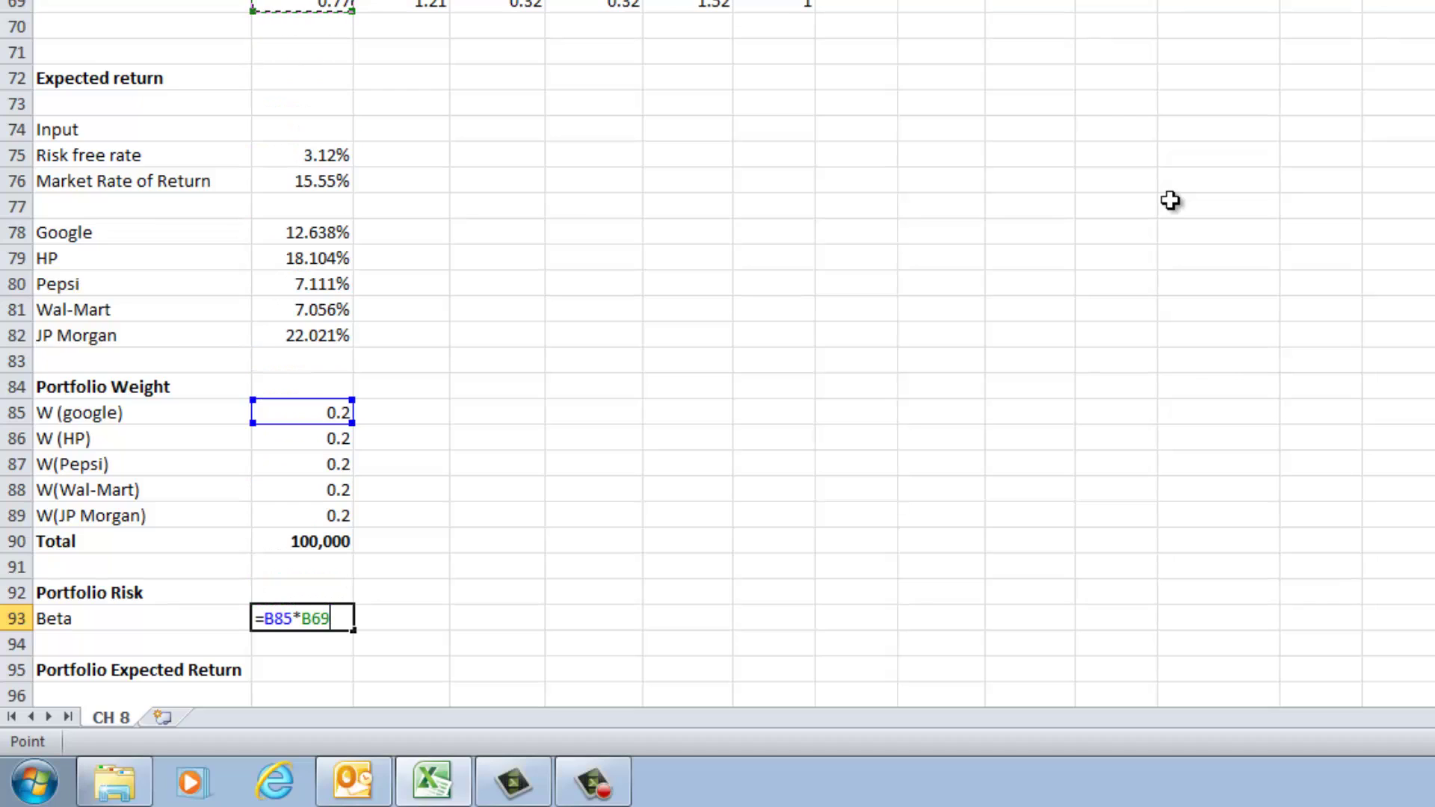
pyautogui.write('+')
pyautogui.press('Up')
pyautogui.press('Up')
pyautogui.press('Up')
pyautogui.press('Up')
pyautogui.press('Up')
pyautogui.press('Up')
pyautogui.press('Up')
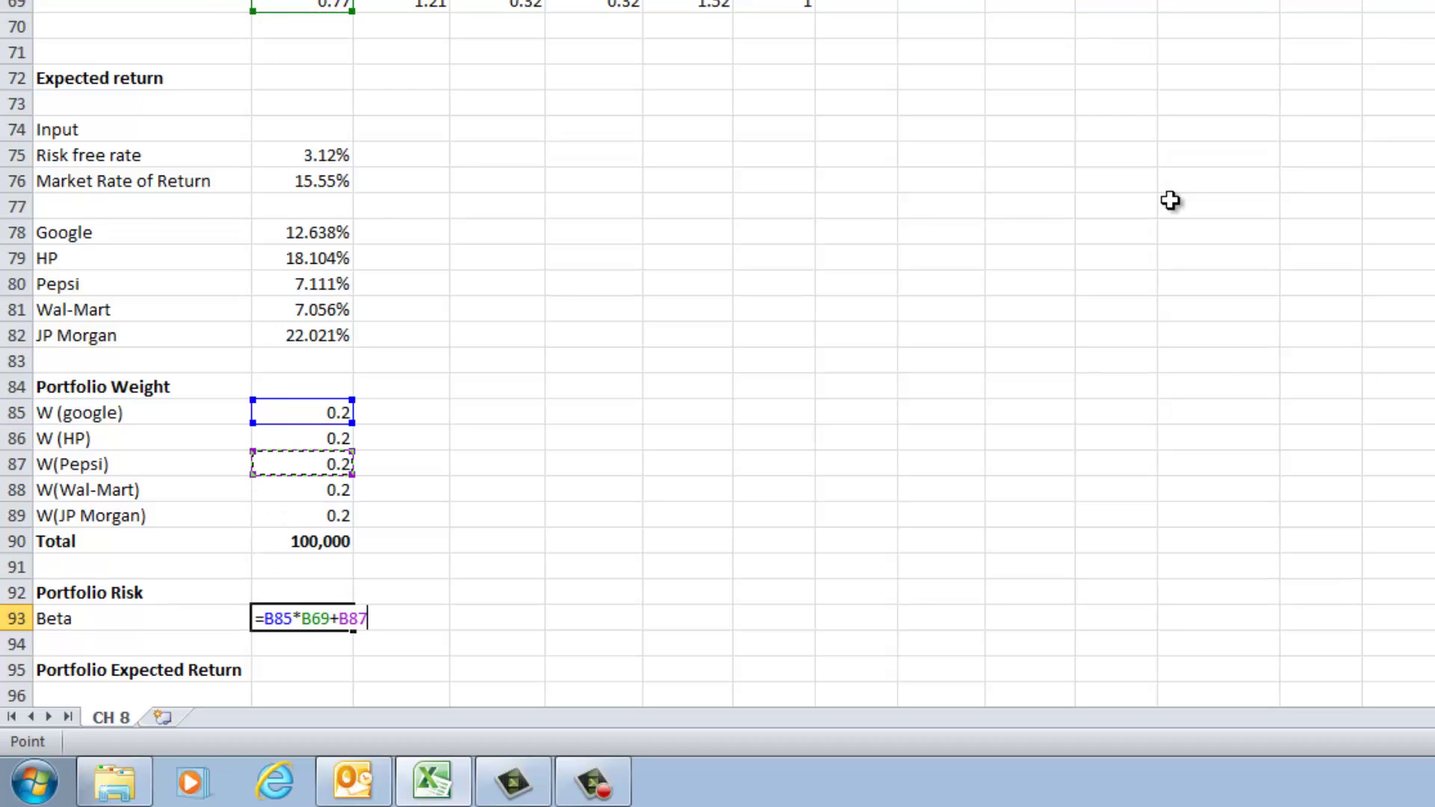
pyautogui.write('*')
pyautogui.press('Up')
pyautogui.press('Up')
pyautogui.press('Up')
pyautogui.press('Up')
pyautogui.press('Up')
pyautogui.press('Up')
pyautogui.press('Up')
pyautogui.press('Up')
pyautogui.press('Up')
pyautogui.press('Up')
pyautogui.press('Up')
pyautogui.press('Up')
pyautogui.press('Up')
pyautogui.press('Up')
pyautogui.press('Up')
pyautogui.press('Up')
pyautogui.press('Up')
pyautogui.press('Up')
pyautogui.press('Up')
pyautogui.press('Up')
pyautogui.press('Right')
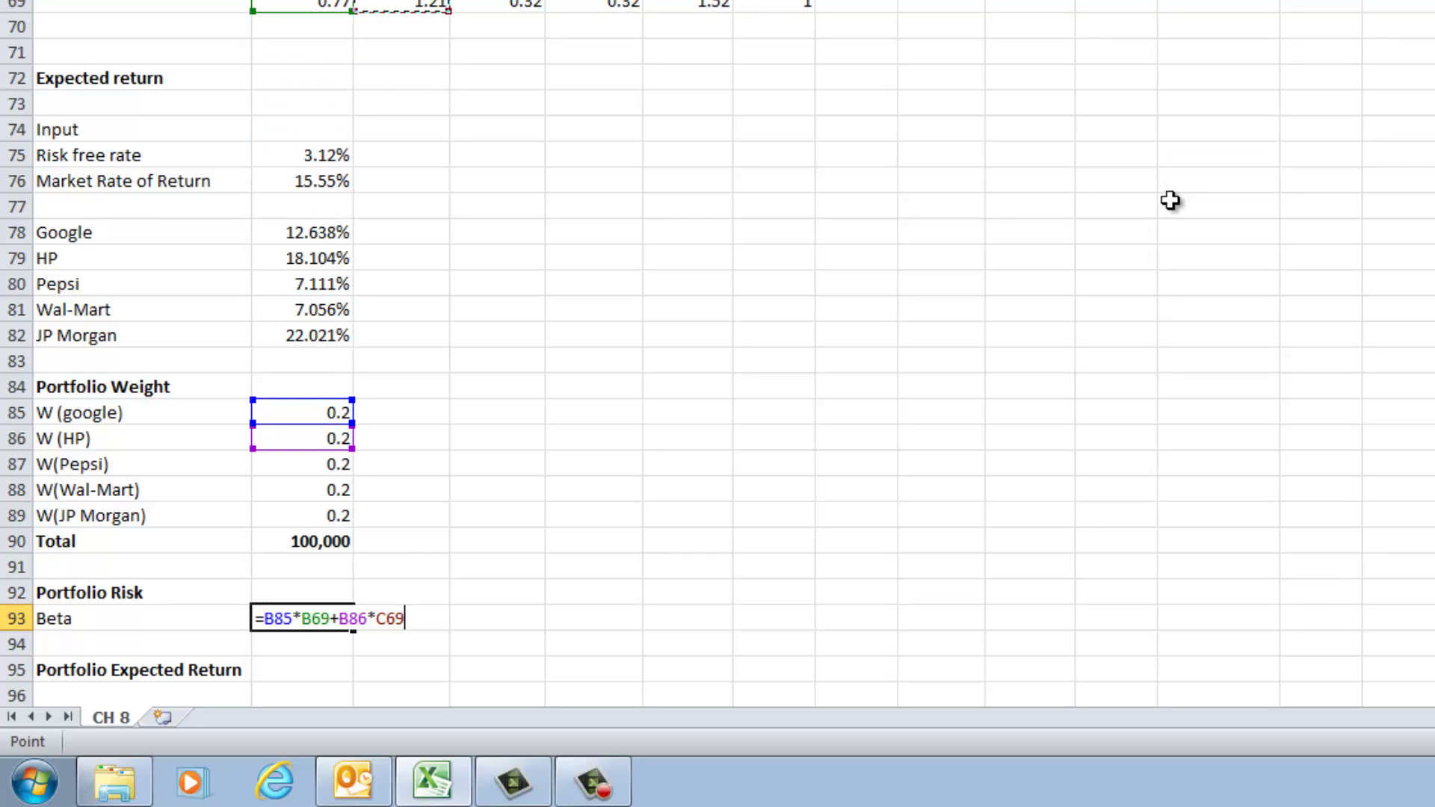
# Add the Pepsi, Wal-Mart and JP Morgan terms B87*D69+B88*E69+B89*F69 and enter the formula.
pyautogui.write('+')
pyautogui.press('Up')
pyautogui.press('Up')
pyautogui.press('Up')
pyautogui.press('Up')
pyautogui.press('Up')
pyautogui.press('Up')
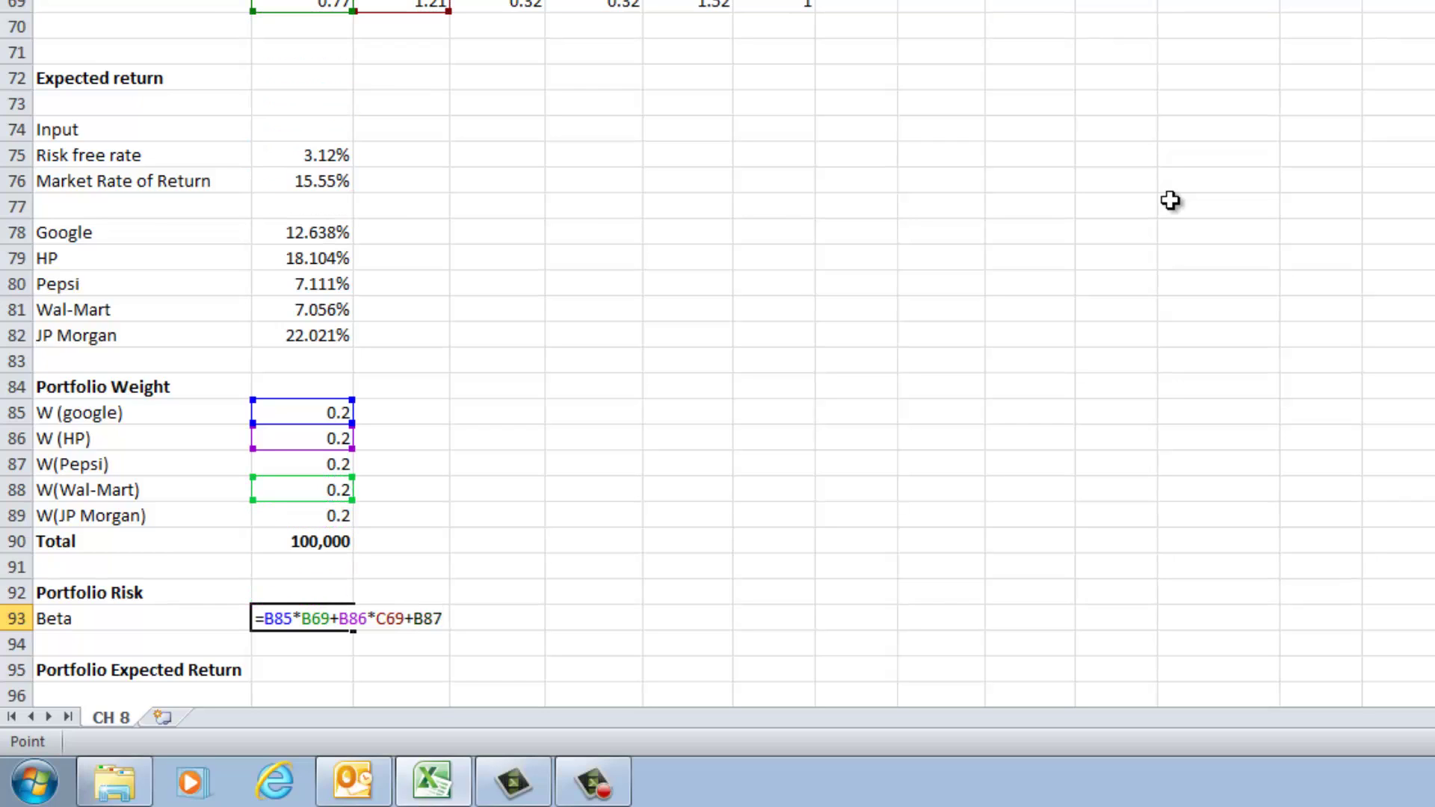
pyautogui.write('*')
pyautogui.press('Up')
pyautogui.press('Up')
pyautogui.press('Up')
pyautogui.press('Up')
pyautogui.press('Up')
pyautogui.press('Up')
pyautogui.press('Up')
pyautogui.press('Up')
pyautogui.press('Up')
pyautogui.press('Up')
pyautogui.press('Up')
pyautogui.press('Up')
pyautogui.press('Up')
pyautogui.press('Up')
pyautogui.press('Up')
pyautogui.press('Up')
pyautogui.press('Up')
pyautogui.press('Up')
pyautogui.press('Up')
pyautogui.press('Up')
pyautogui.press('Up')
pyautogui.press('Up')
pyautogui.press('Up')
pyautogui.press('Up')
pyautogui.press('Right')
pyautogui.press('Right')
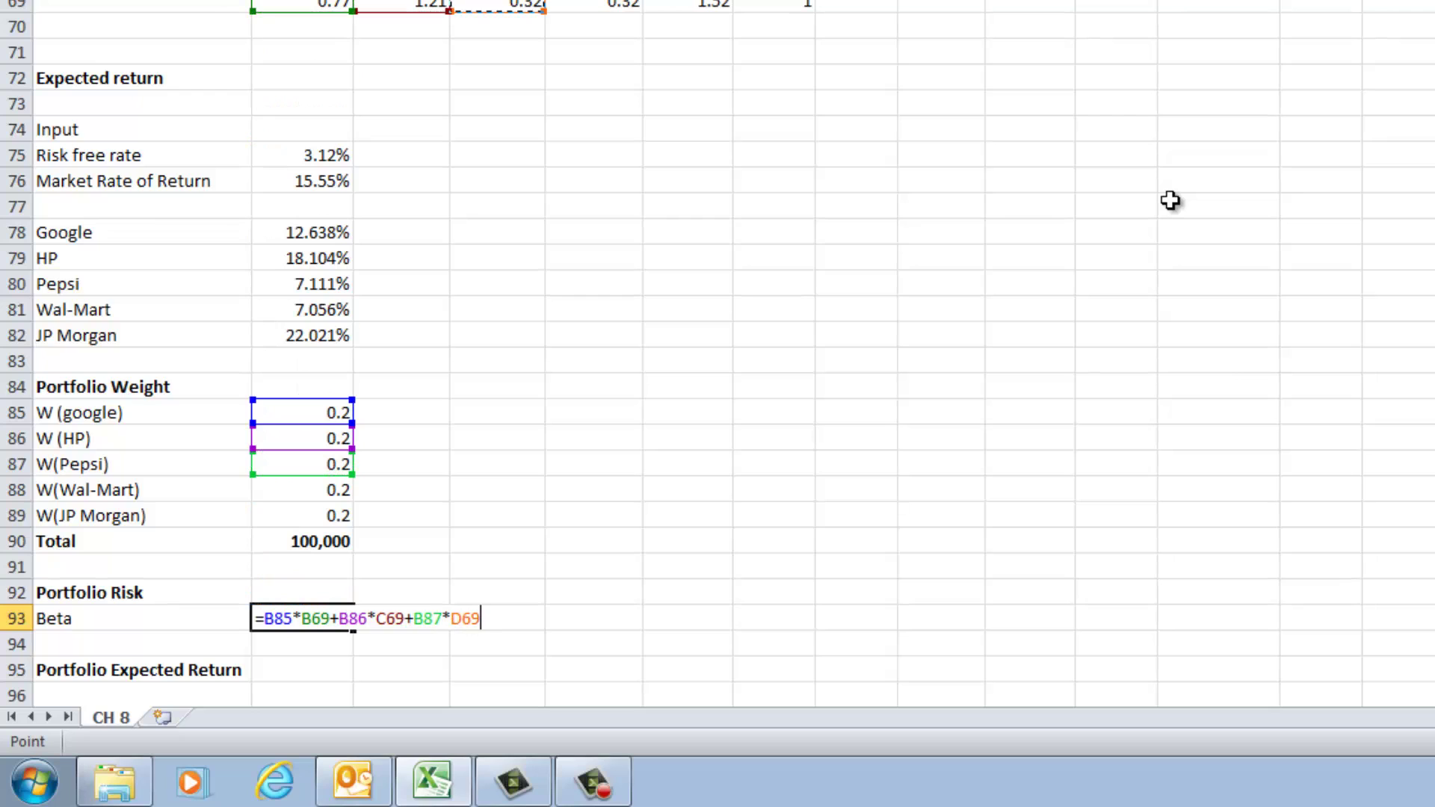
pyautogui.write('+')
pyautogui.press('Up')
pyautogui.press('Up')
pyautogui.press('Up')
pyautogui.press('Up')
pyautogui.press('Up')
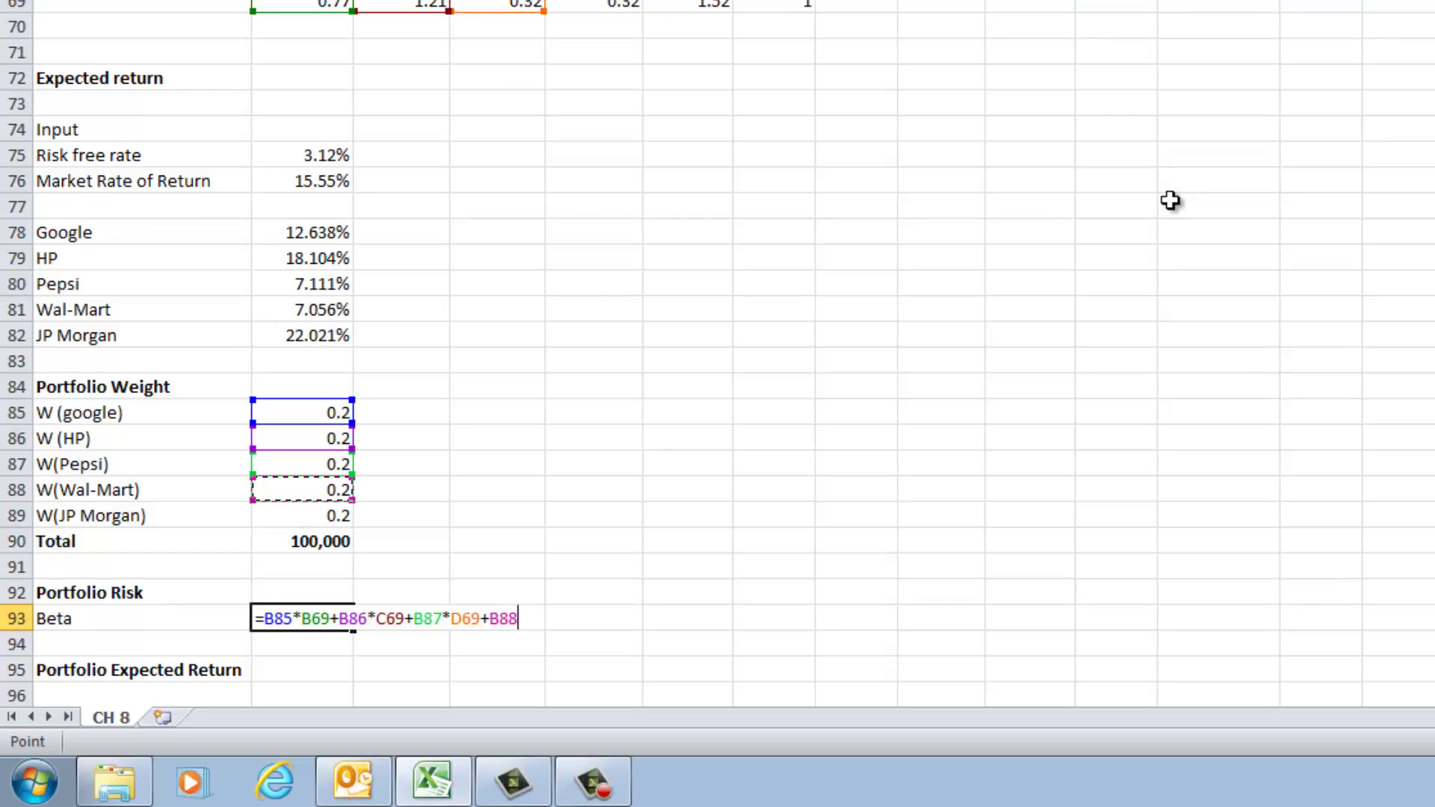
pyautogui.write('*')
pyautogui.press('Up')
pyautogui.press('Up')
pyautogui.press('Up')
pyautogui.press('Up')
pyautogui.press('Up')
pyautogui.press('Up')
pyautogui.press('Up')
pyautogui.press('Up')
pyautogui.press('Up')
pyautogui.press('Up')
pyautogui.press('Up')
pyautogui.press('Up')
pyautogui.press('Up')
pyautogui.press('Up')
pyautogui.press('Up')
pyautogui.press('Up')
pyautogui.press('Up')
pyautogui.press('Up')
pyautogui.press('Up')
pyautogui.press('Up')
pyautogui.press('Up')
pyautogui.press('Right')
pyautogui.press('Right')
pyautogui.press('Right')
pyautogui.write('+')
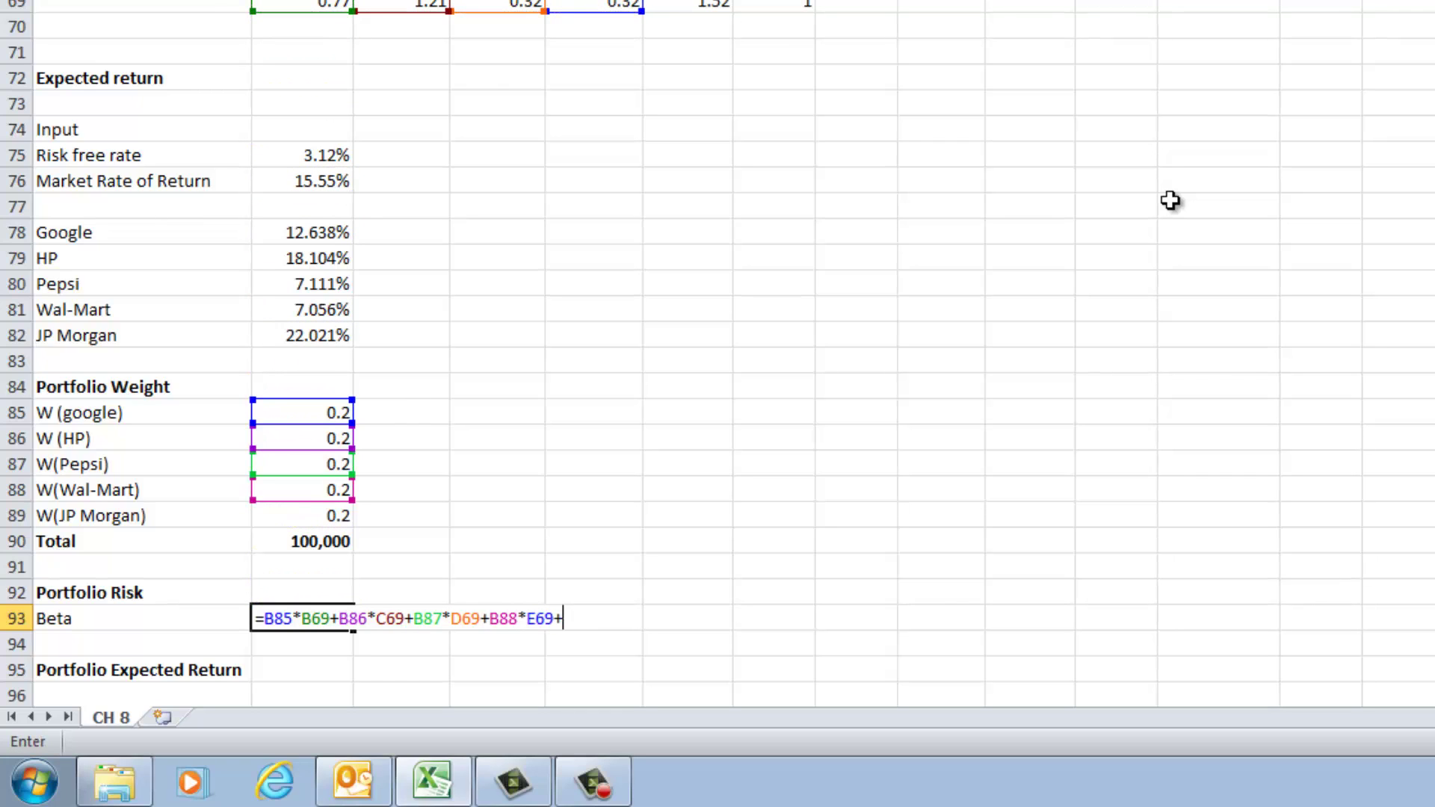
pyautogui.press('Up')
pyautogui.press('Up')
pyautogui.press('Up')
pyautogui.press('Up')
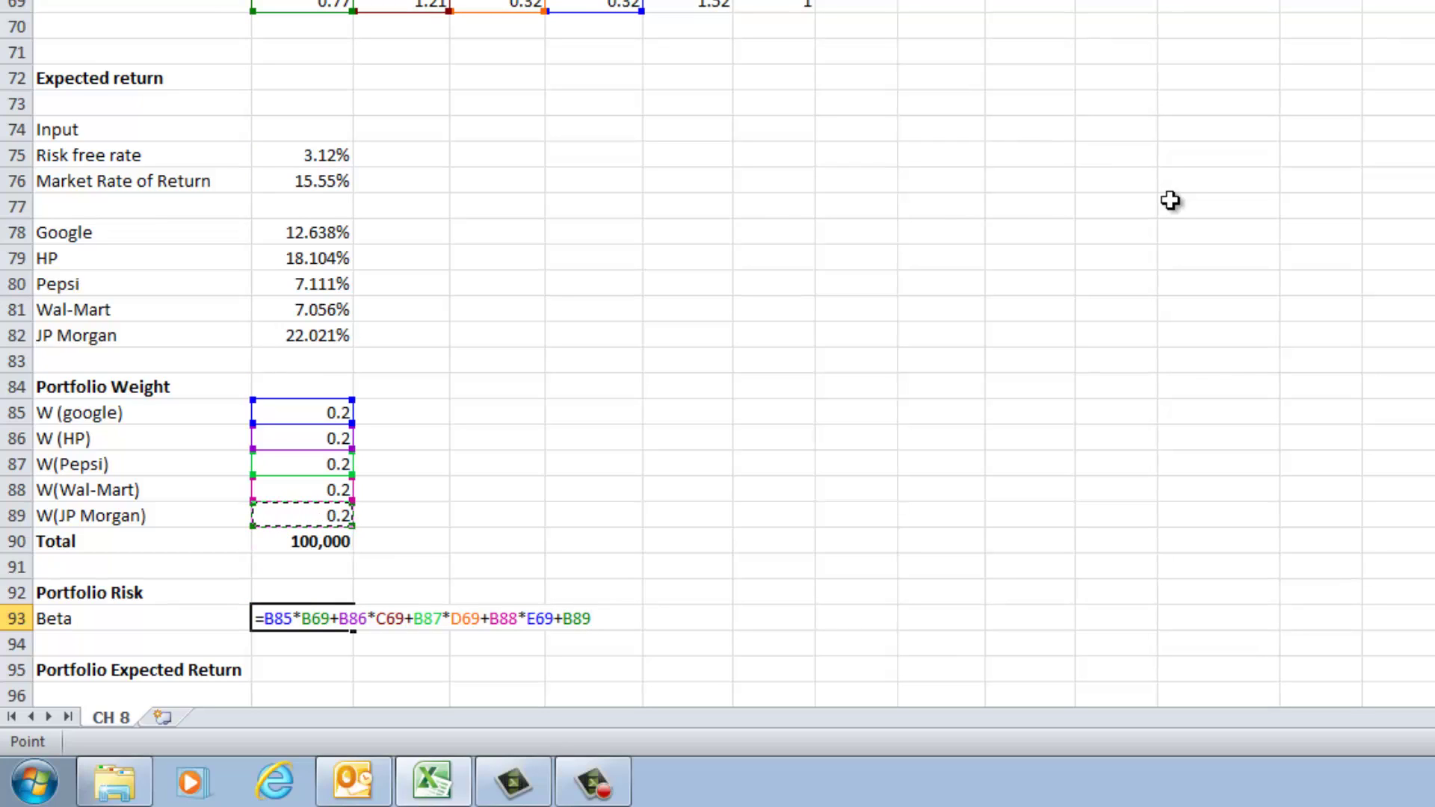
pyautogui.write('*')
pyautogui.press('Up')
pyautogui.press('Up')
pyautogui.press('Up')
pyautogui.press('Up')
pyautogui.press('Up')
pyautogui.press('Up')
pyautogui.press('Up')
pyautogui.press('Up')
pyautogui.press('Up')
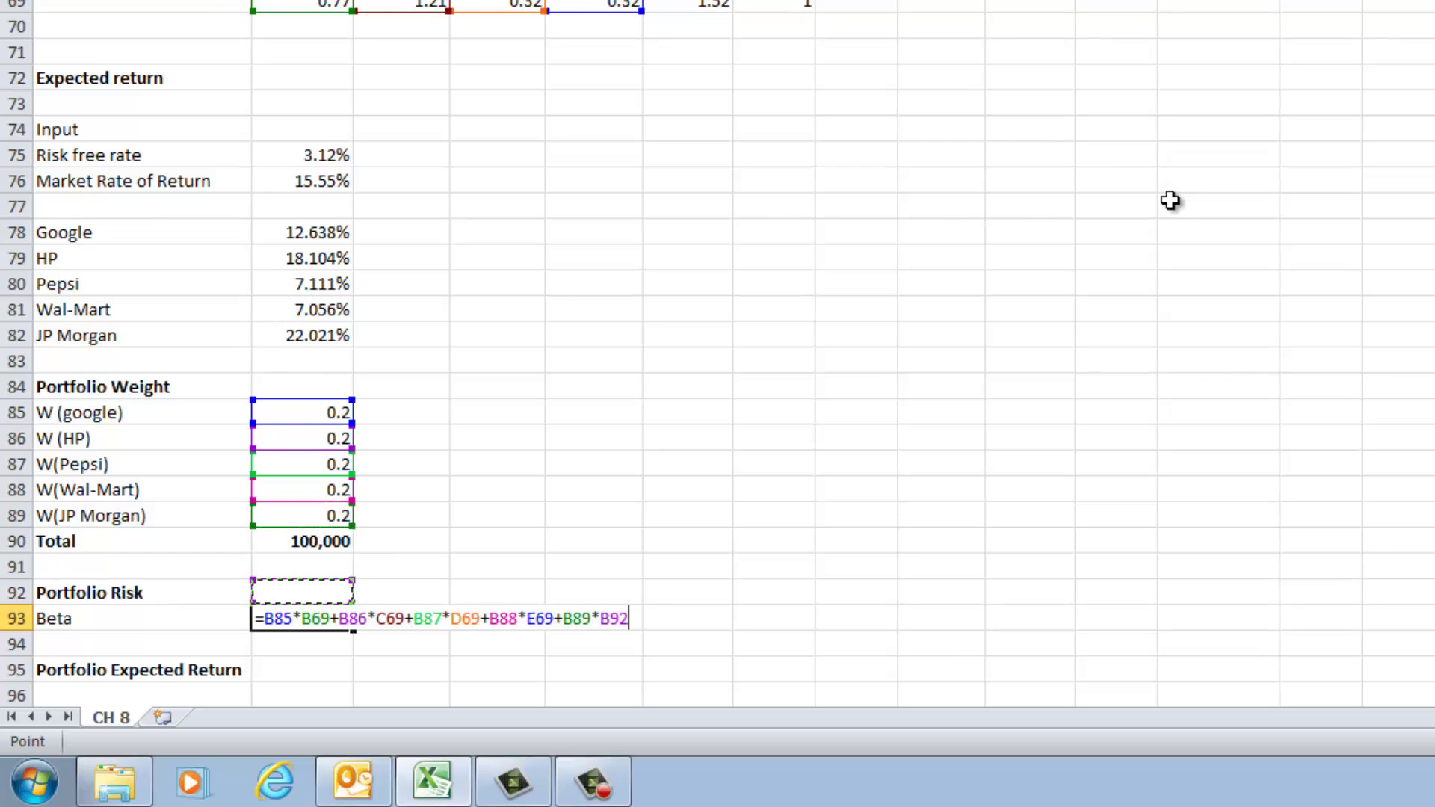
pyautogui.press('Up')
pyautogui.press('Up')
pyautogui.press('Up')
pyautogui.press('Up')
pyautogui.press('Up')
pyautogui.press('Up')
pyautogui.press('Up')
pyautogui.press('Up')
pyautogui.press('Up')
pyautogui.press('Up')
pyautogui.press('Up')
pyautogui.press('Up')
pyautogui.press('Up')
pyautogui.press('Up')
pyautogui.press('Up')
pyautogui.press('Right')
pyautogui.press('Right')
pyautogui.press('Right')
pyautogui.press('Right')
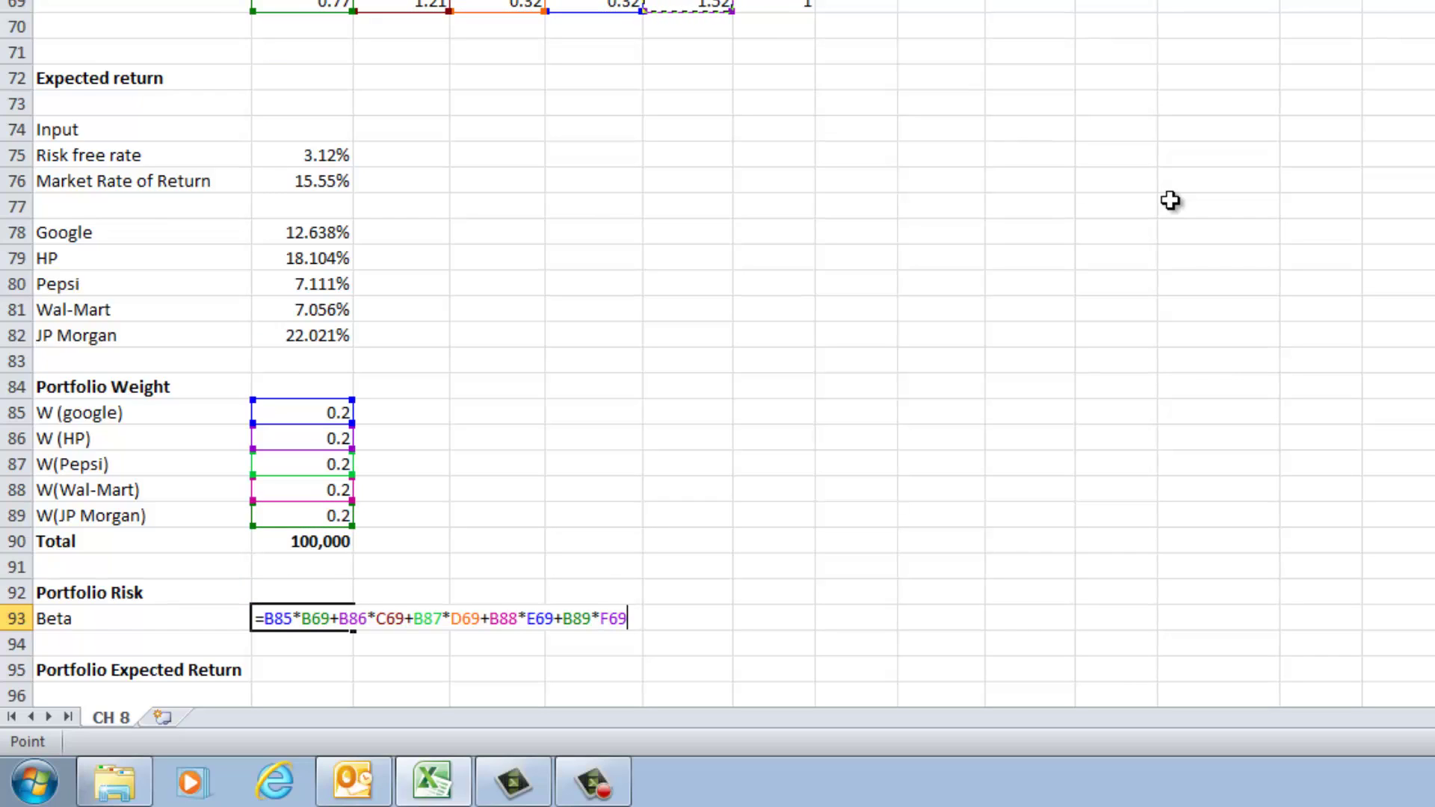
pyautogui.press('Return')
# Check the 0.82611146 portfolio beta and start a formula in B97 beside Expected Return.
pyautogui.press('Up')
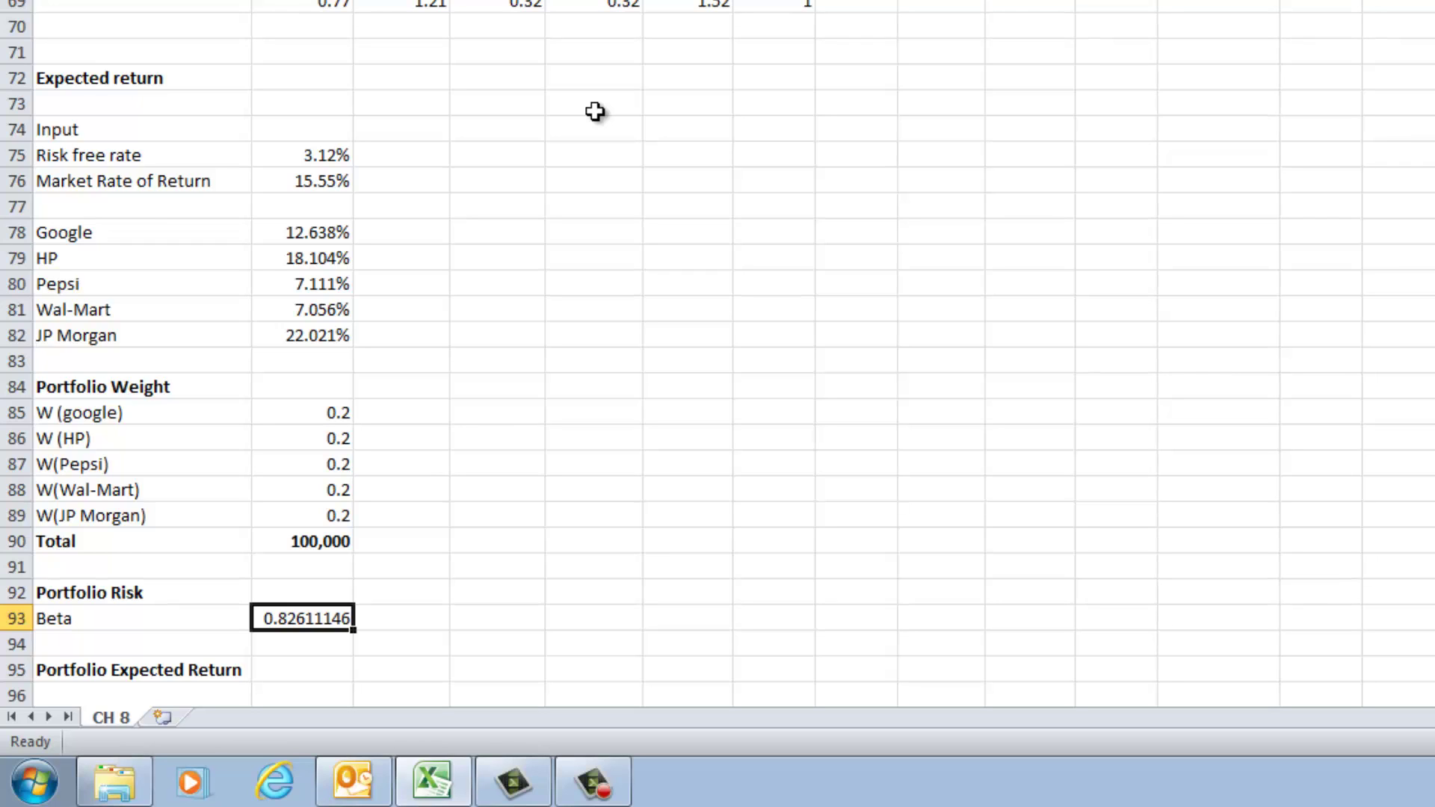
pyautogui.press('Down')
pyautogui.press('Down')
pyautogui.press('Down')
pyautogui.press('Down')
pyautogui.press('Down')
pyautogui.press('Down')
pyautogui.press('Down')
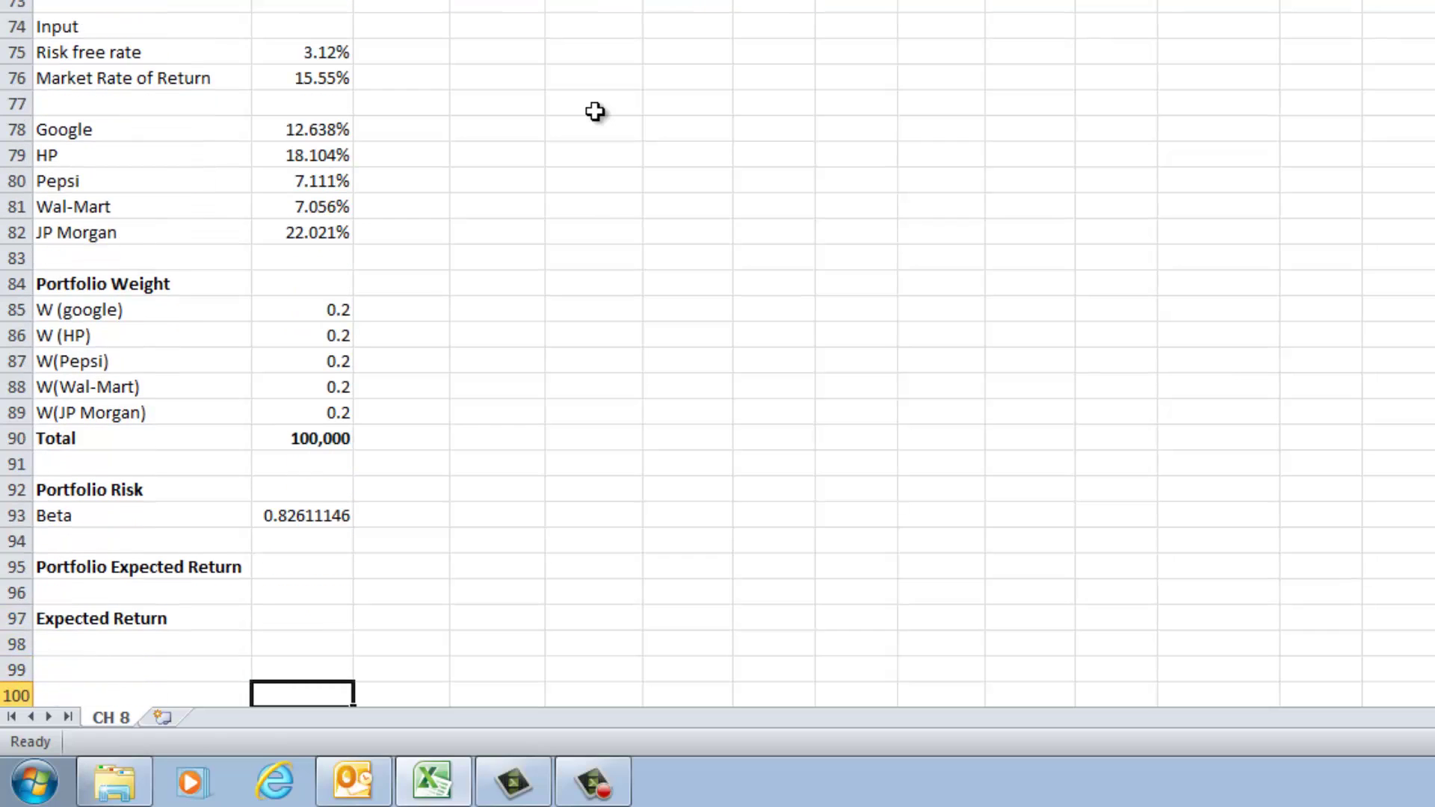
pyautogui.press('Up')
pyautogui.press('Up')
pyautogui.press('Up')
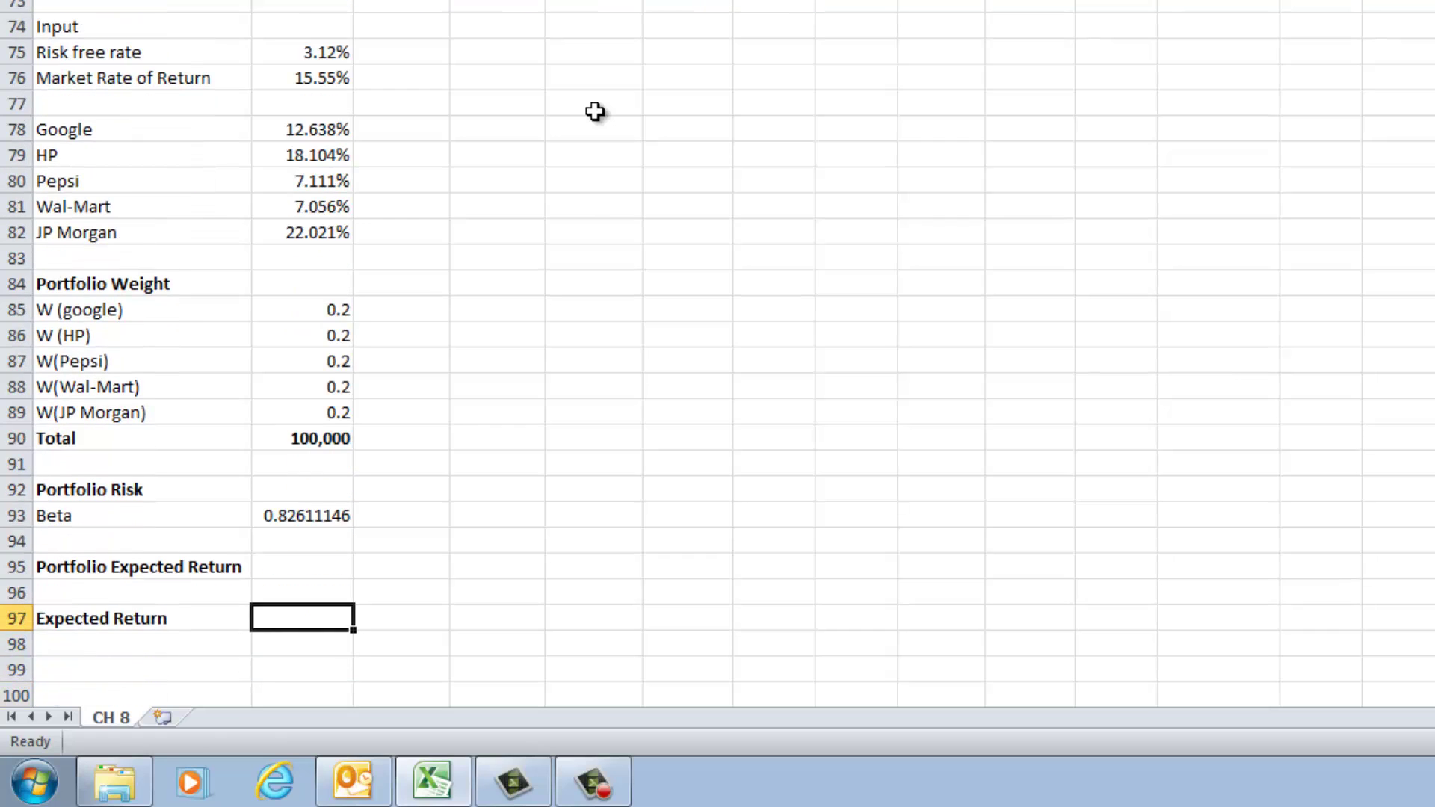
pyautogui.write('=')
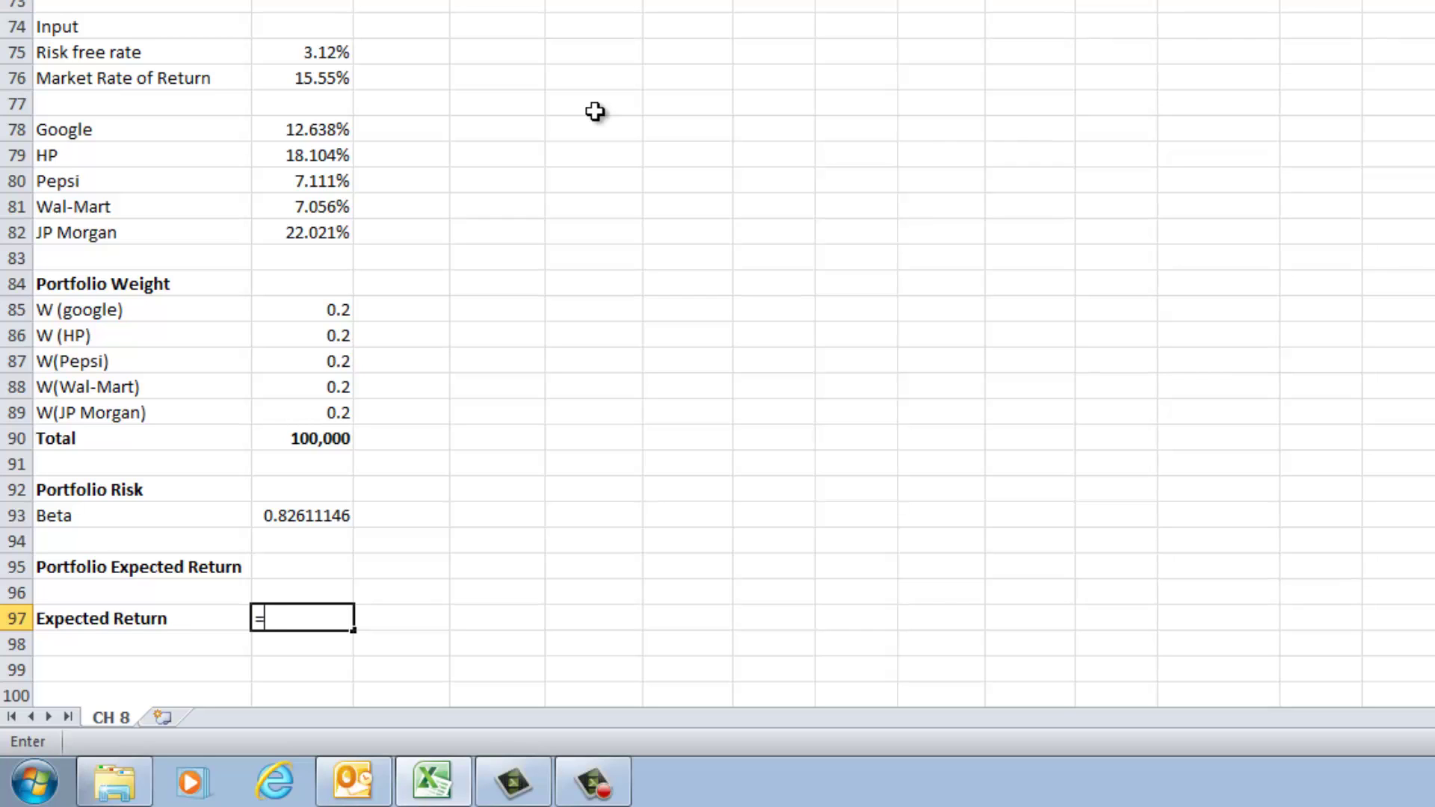
# Enter =B75+(B76-B75)*B93 in B97, giving a 13.4% portfolio expected return.
pyautogui.press('Up')
pyautogui.press('Up')
pyautogui.press('Up')
pyautogui.press('Up')
pyautogui.press('Up')
pyautogui.press('Up')
pyautogui.press('Up')
pyautogui.press('Up')
pyautogui.press('Up')
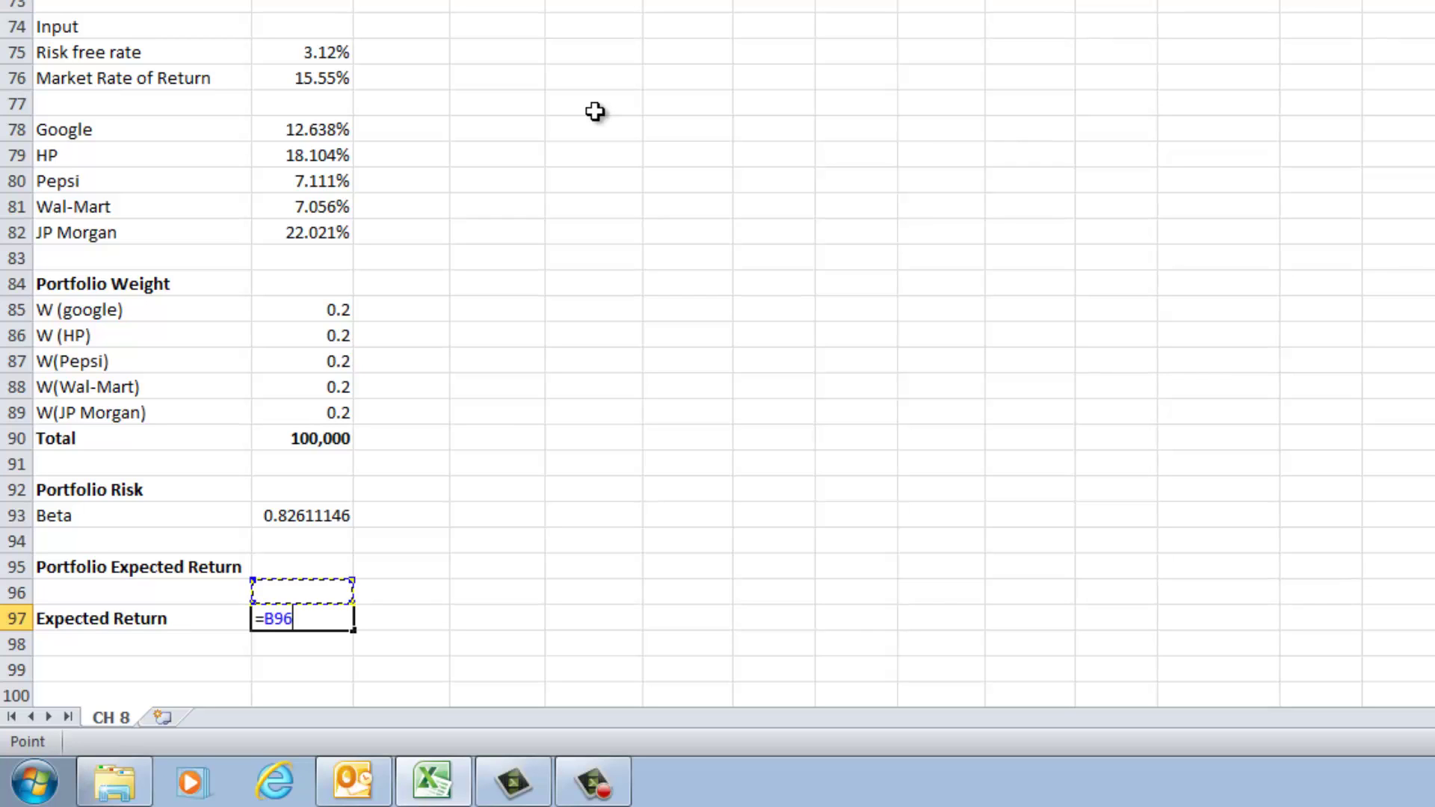
pyautogui.press('Up')
pyautogui.press('Up')
pyautogui.press('Up')
pyautogui.press('Up')
pyautogui.press('Up')
pyautogui.press('Up')
pyautogui.press('Up')
pyautogui.press('Up')
pyautogui.press('Up')
pyautogui.press('Up')
pyautogui.press('Up')
pyautogui.press('Up')
pyautogui.press('Up')
pyautogui.press('Up')
pyautogui.press('Up')
pyautogui.press('Down')
pyautogui.press('Down')
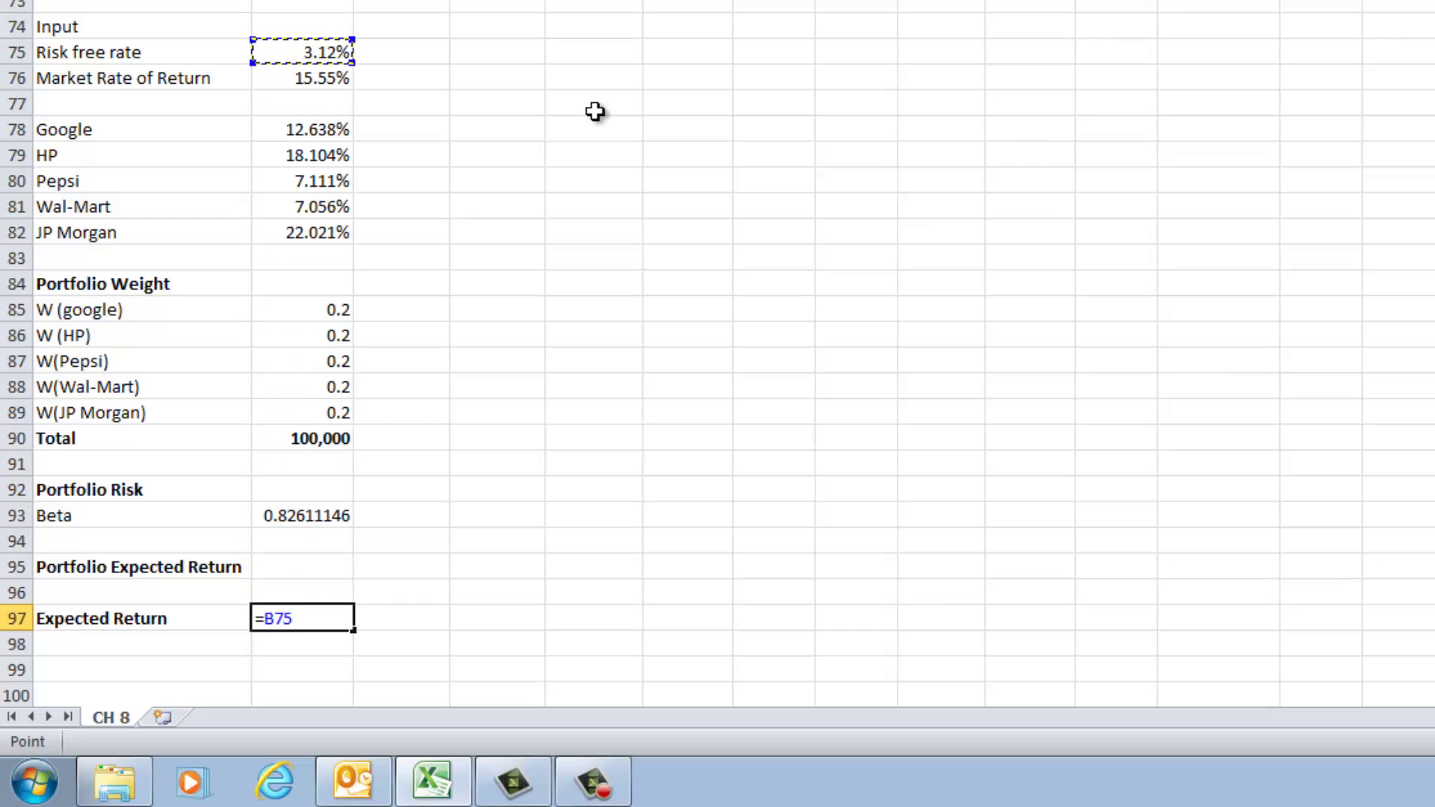
pyautogui.write('+(')
pyautogui.press('Up')
pyautogui.press('Up')
pyautogui.press('Up')
pyautogui.press('Up')
pyautogui.press('Up')
pyautogui.press('Up')
pyautogui.press('Up')
pyautogui.press('Up')
pyautogui.press('Up')
pyautogui.press('Up')
pyautogui.press('Up')
pyautogui.press('Up')
pyautogui.press('Up')
pyautogui.press('Up')
pyautogui.press('Up')
pyautogui.press('Up')
pyautogui.press('Up')
pyautogui.press('Up')
pyautogui.press('Up')
pyautogui.press('Up')
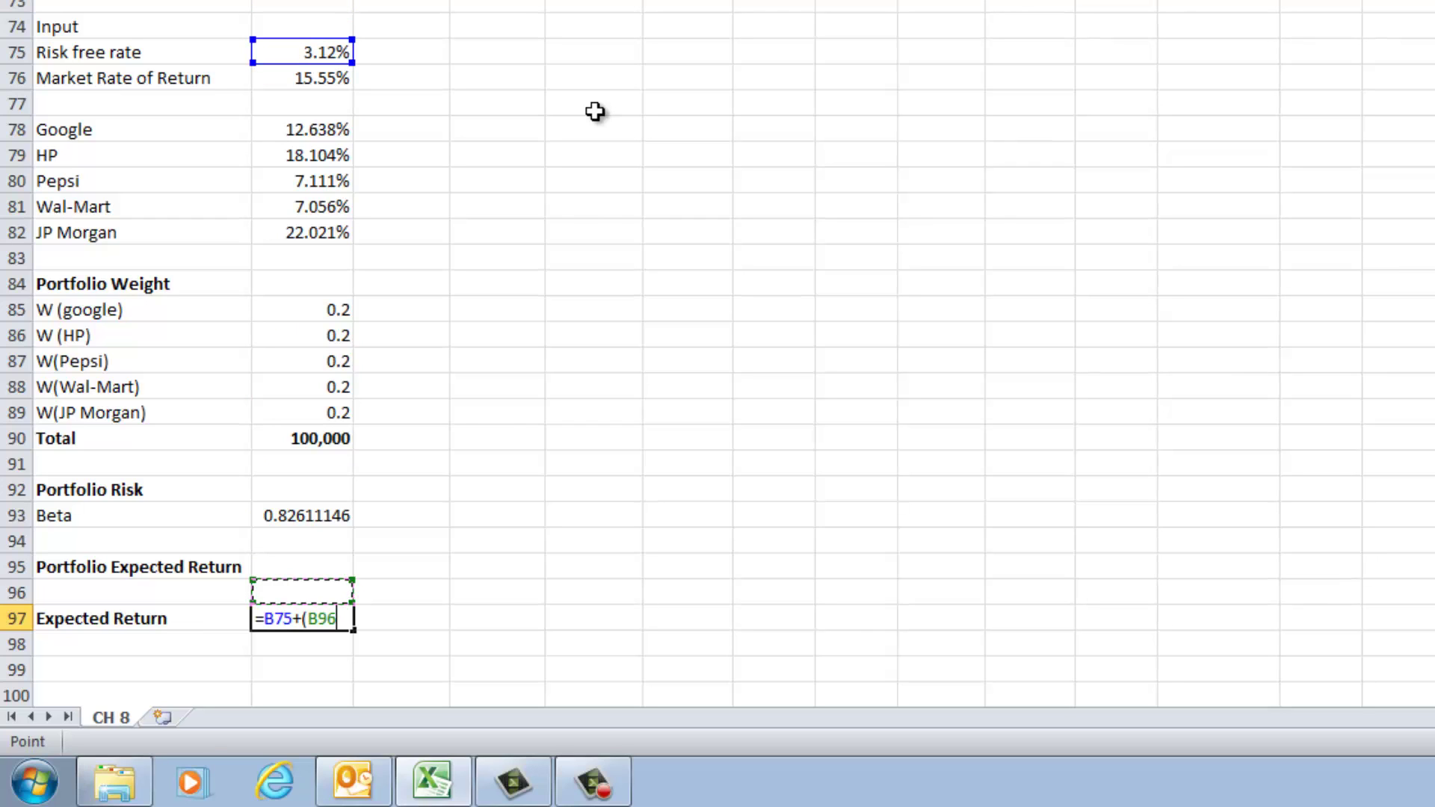
pyautogui.write('-')
pyautogui.press('Up')
pyautogui.press('Up')
pyautogui.press('Up')
pyautogui.press('Up')
pyautogui.press('Up')
pyautogui.press('Up')
pyautogui.press('Up')
pyautogui.press('Up')
pyautogui.press('Up')
pyautogui.press('Up')
pyautogui.press('Up')
pyautogui.press('Up')
pyautogui.press('Up')
pyautogui.press('Up')
pyautogui.press('Up')
pyautogui.press('Up')
pyautogui.press('Up')
pyautogui.press('Up')
pyautogui.press('Up')
pyautogui.press('Up')
pyautogui.press('Up')
pyautogui.press('Up')
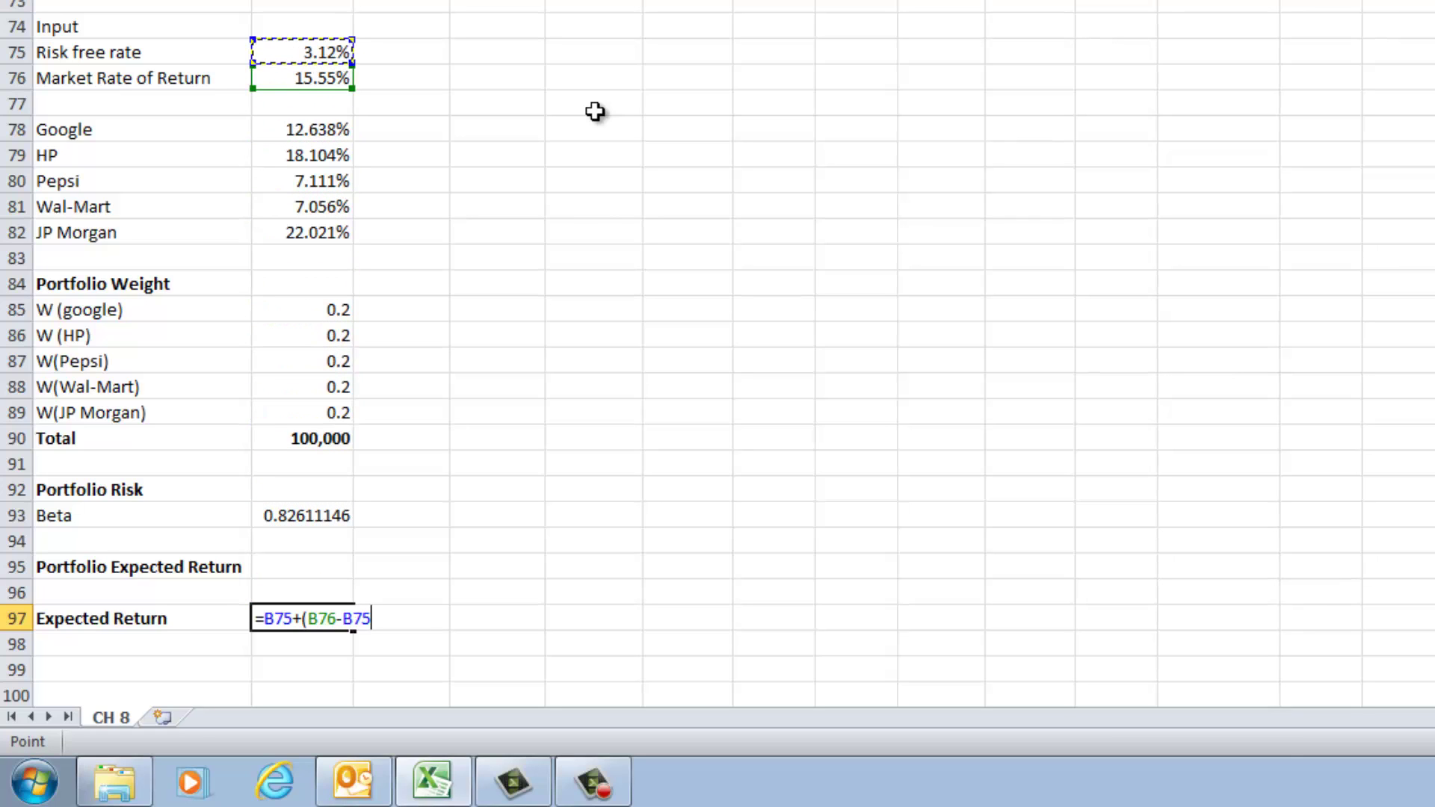
pyautogui.write(')*')
pyautogui.press('Up')
pyautogui.press('Up')
pyautogui.press('Up')
pyautogui.press('Up')
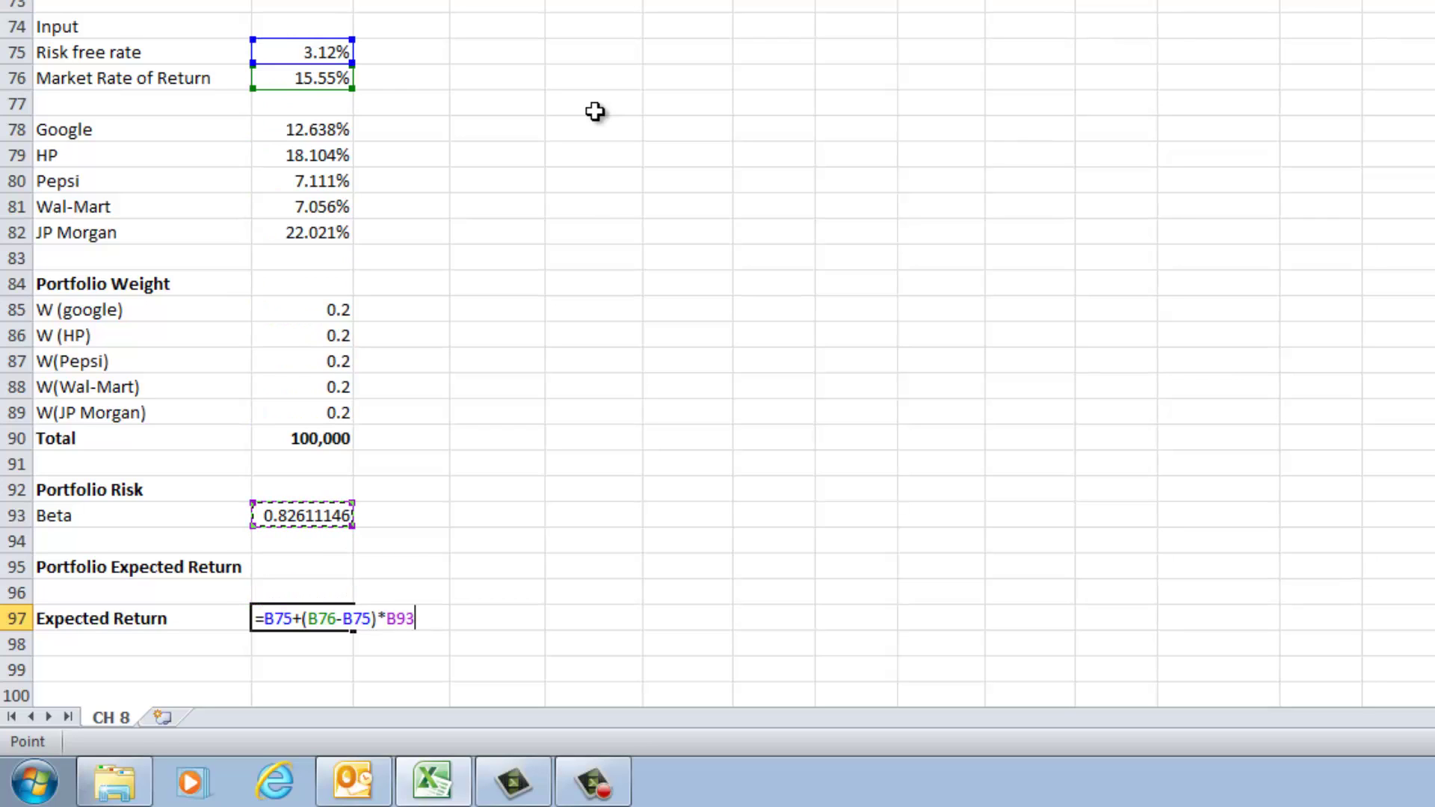
pyautogui.press('Return')
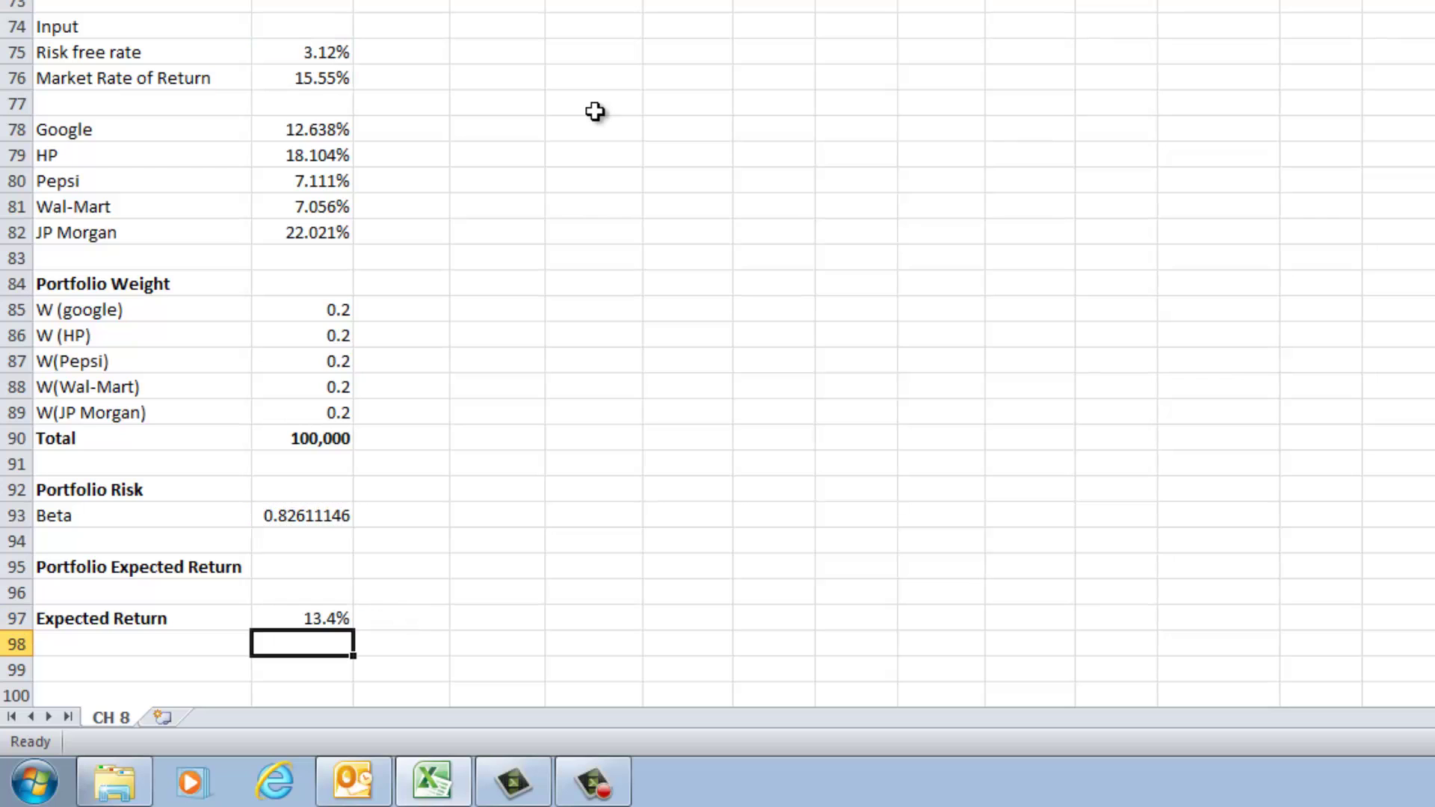
pyautogui.press('Up')
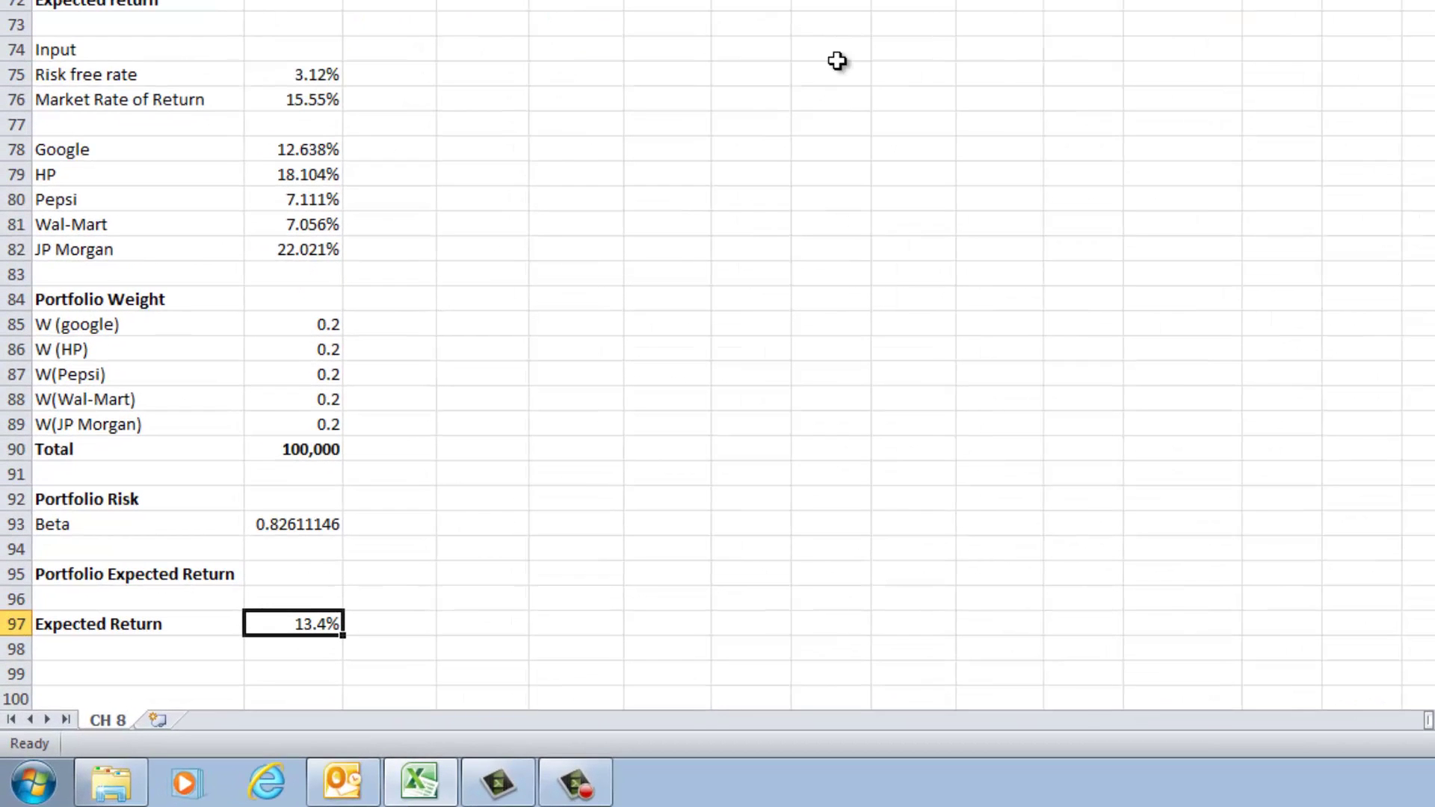